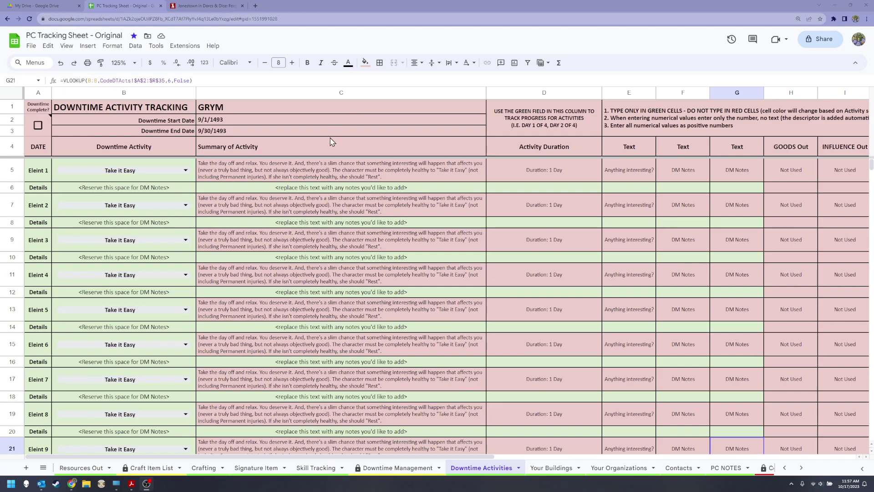
Step: Assign Construct a Building from Rooms as the Eleint 1 downtime activity and Recruit for an Organization for Eleint 2
{"action": "left_click", "coordinate": [189, 171]}
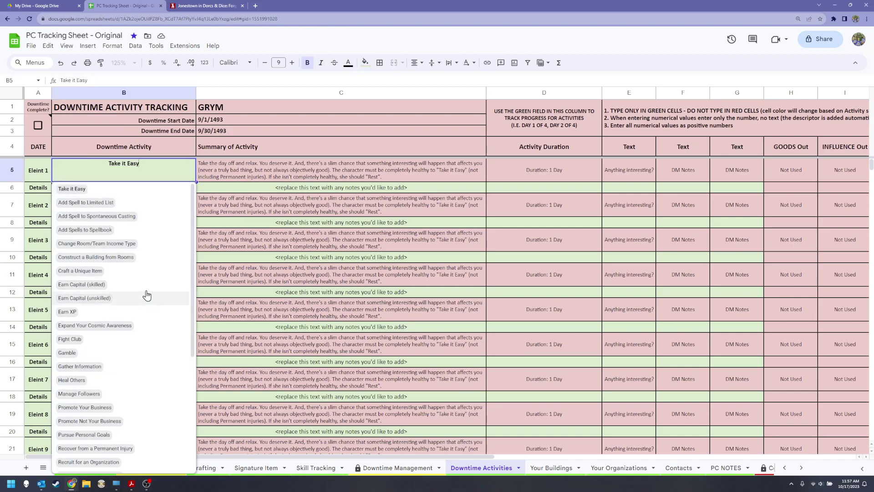
{"action": "left_click", "coordinate": [121, 259]}
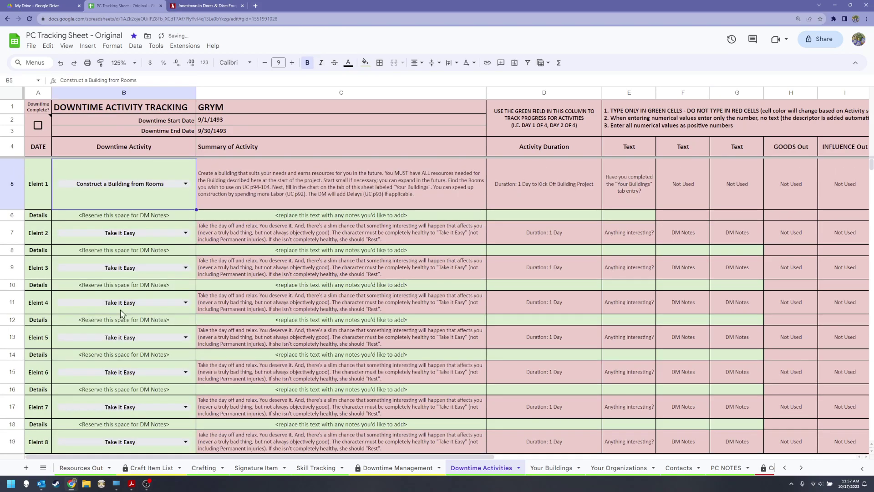
{"action": "left_click", "coordinate": [185, 234]}
{"action": "scroll", "coordinate": [157, 333], "scroll_direction": "down", "scroll_amount": 5}
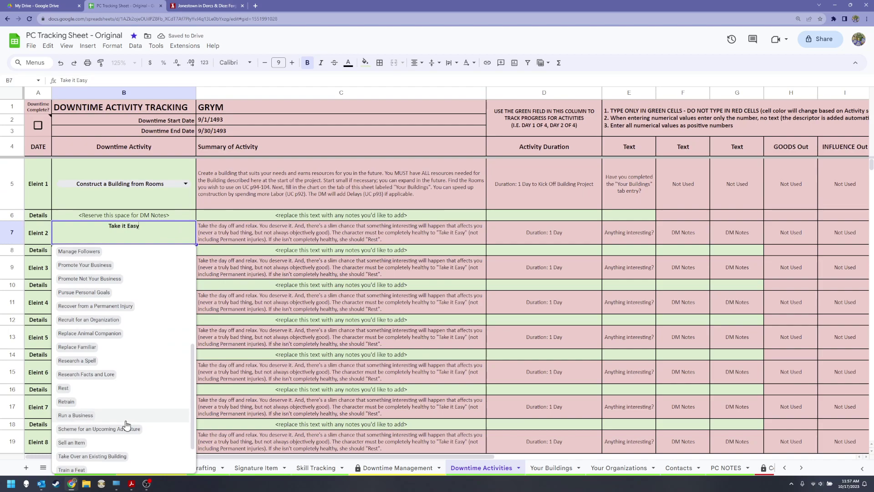
{"action": "left_click", "coordinate": [101, 322]}
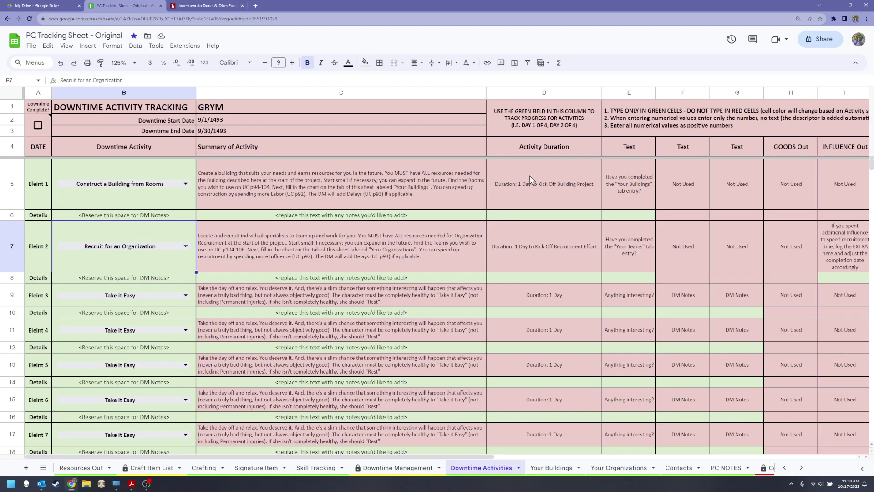
Step: Enter "day 1 of 1" as the activity duration progress in the Eleint 1 details row
{"action": "left_click", "coordinate": [521, 217]}
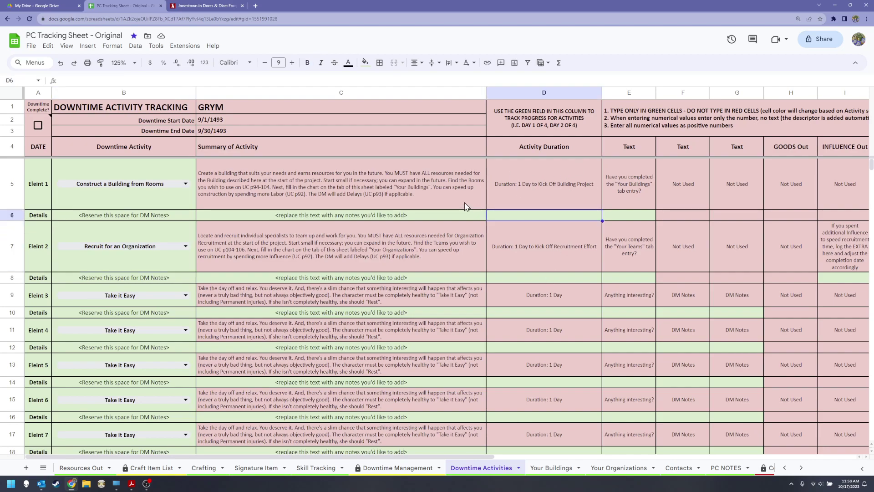
{"action": "type", "text": "day 1 of 1"}
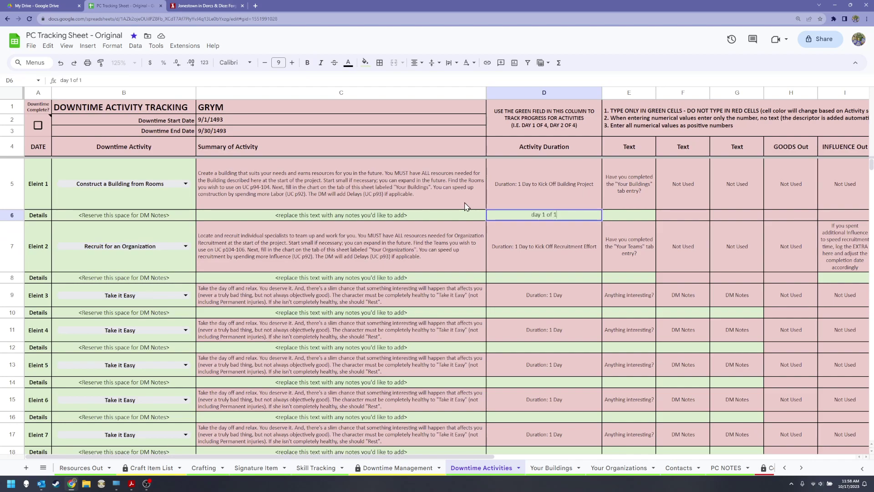
{"action": "left_click", "coordinate": [522, 203]}
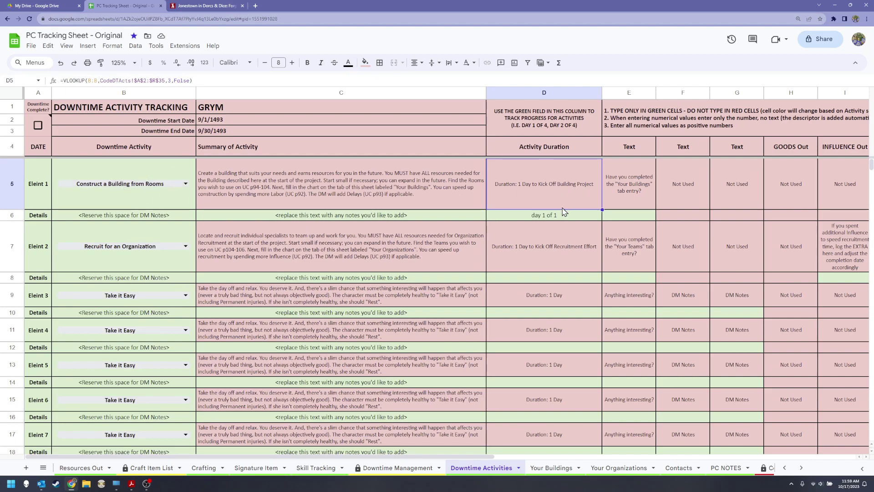
{"action": "left_click", "coordinate": [626, 220]}
{"action": "left_click_drag", "start_coordinate": [484, 457], "coordinate": [653, 464]}
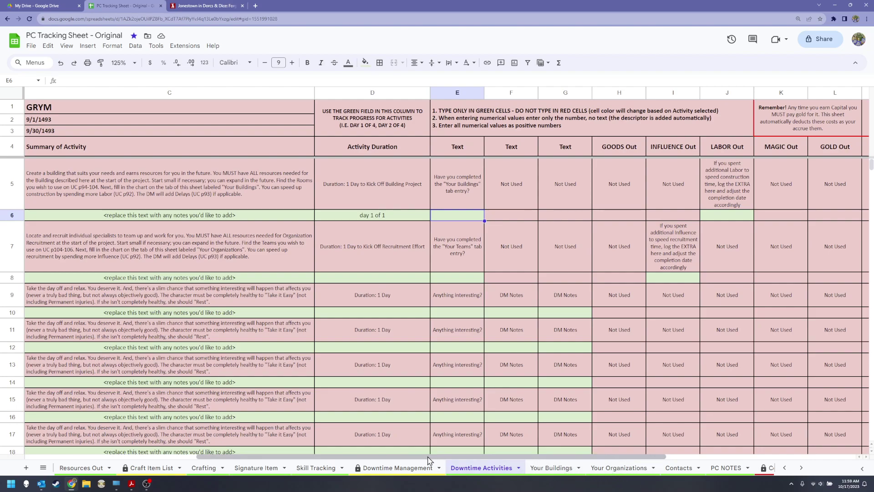
{"action": "left_click_drag", "start_coordinate": [431, 457], "coordinate": [233, 471]}
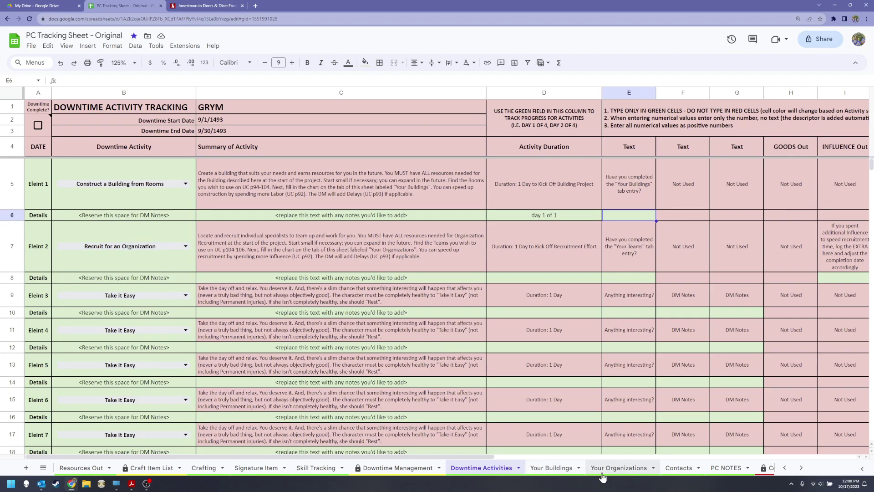
Step: On the Your Buildings sheet, name the first building "Altar of Hammer and Anvil"
{"action": "left_click", "coordinate": [559, 475]}
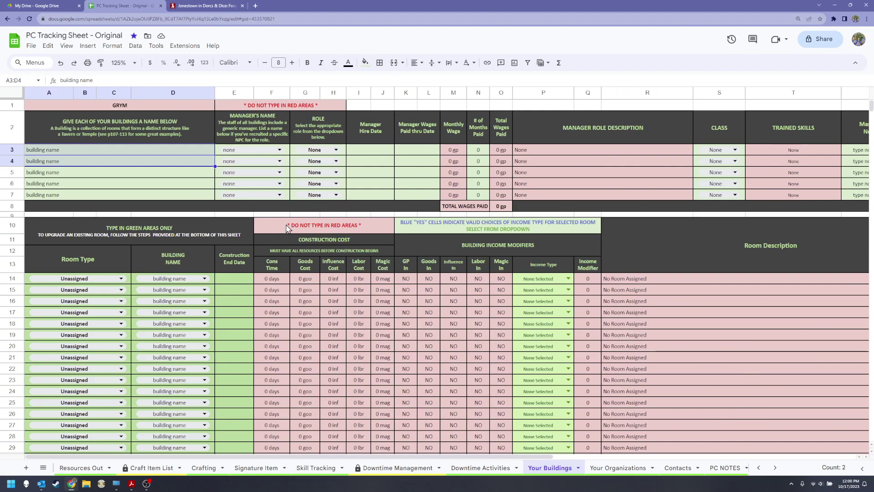
{"action": "left_click", "coordinate": [131, 150]}
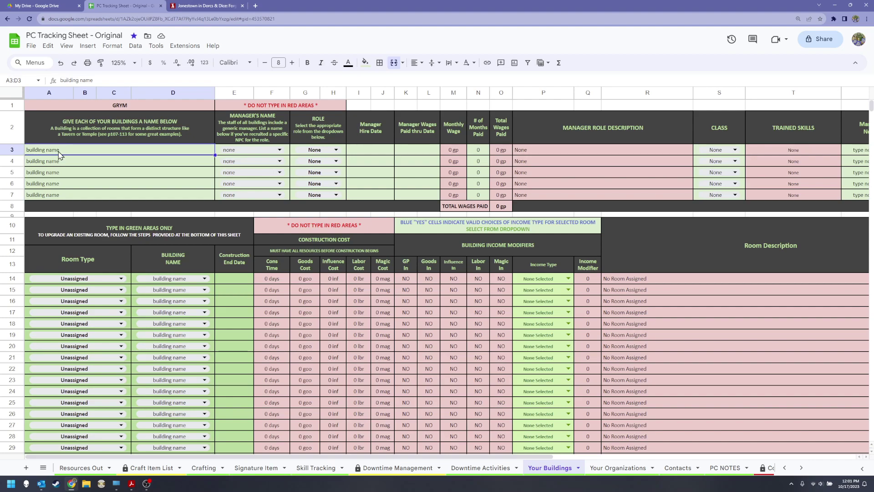
{"action": "type", "text": "AL"}
{"action": "key", "text": "BackSpace"}
{"action": "type", "text": "ltar"}
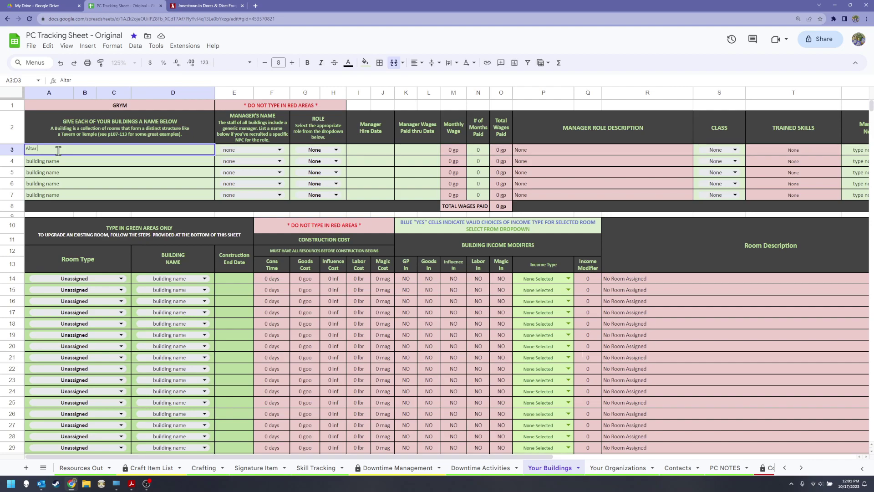
{"action": "type", "text": " of Hammer and Anvil"}
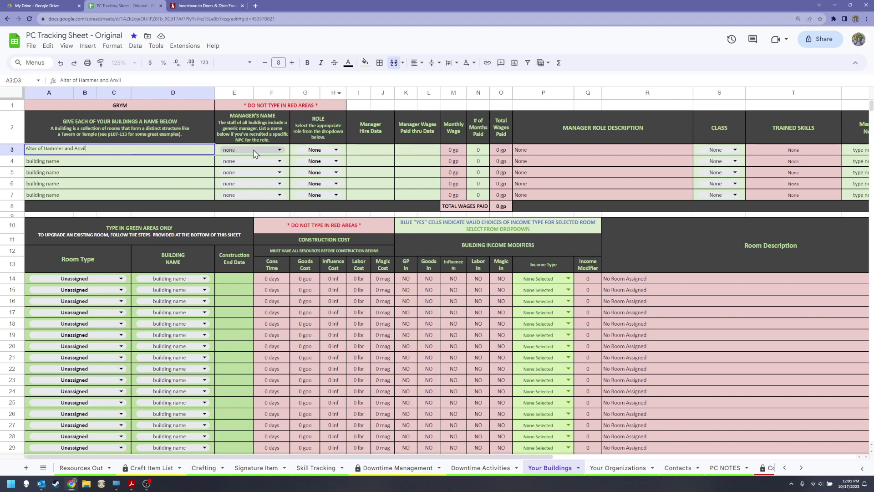
{"action": "key", "text": "Return"}
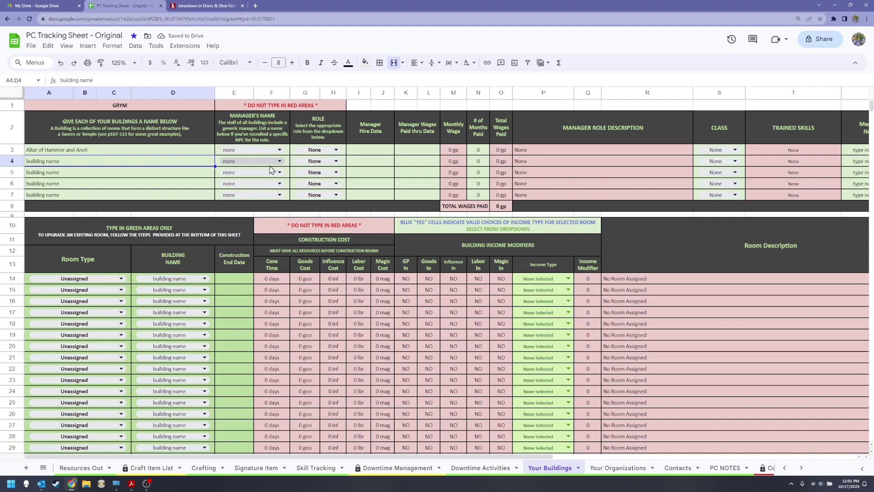
{"action": "left_click", "coordinate": [166, 154]}
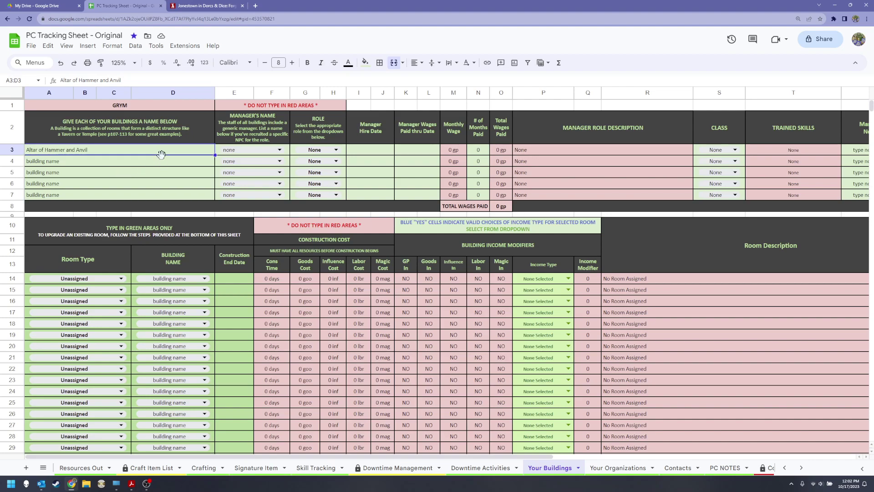
{"action": "double_click", "coordinate": [282, 149]}
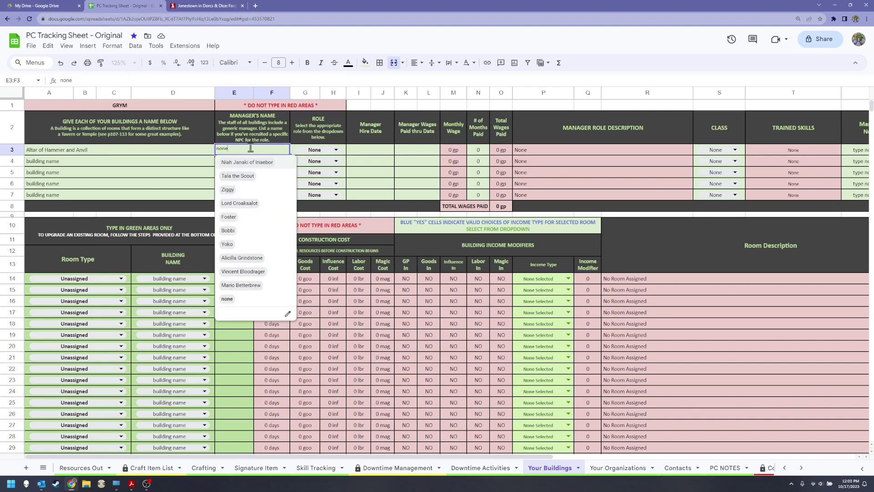
{"action": "left_click", "coordinate": [227, 306]}
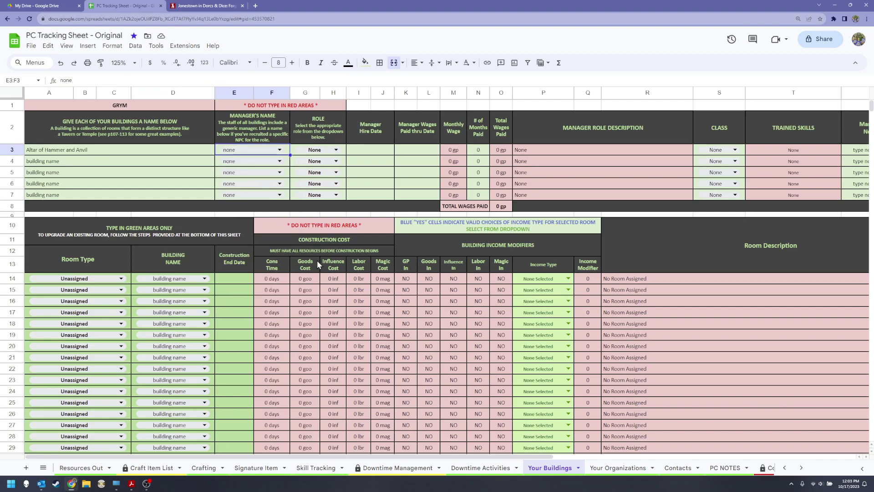
Step: On the Contacts sheet, enter -2 as the reputation modifier in column Y for the contact in row 13
{"action": "left_click", "coordinate": [680, 468]}
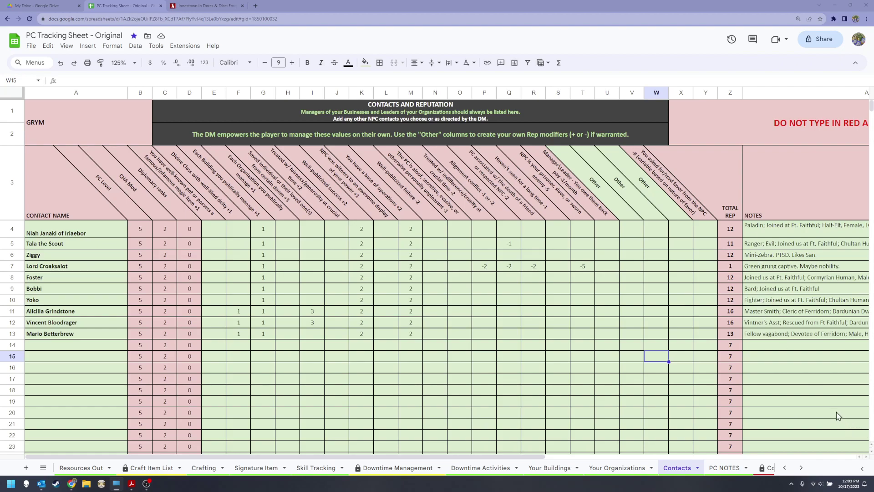
{"action": "left_click", "coordinate": [17, 335]}
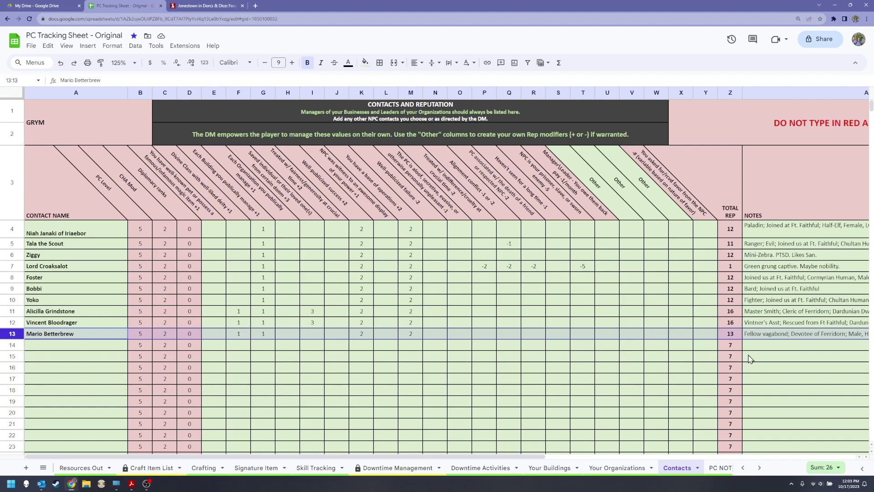
{"action": "left_click_drag", "start_coordinate": [528, 456], "coordinate": [654, 459]}
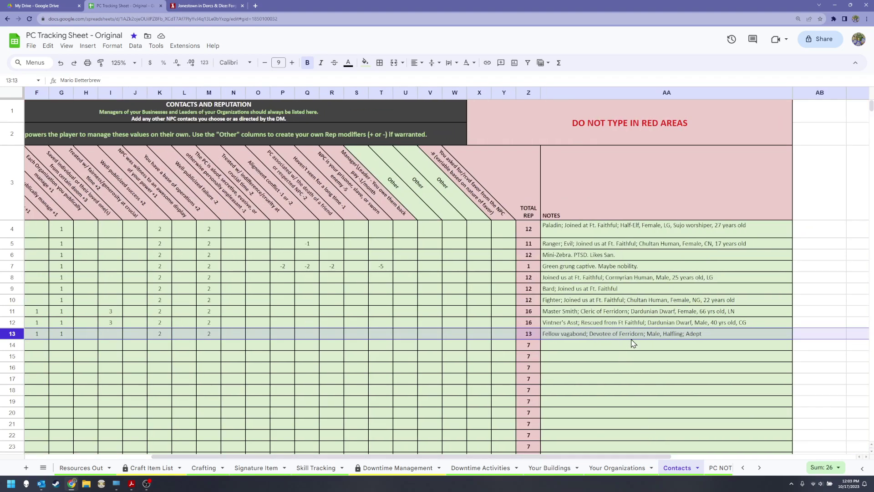
{"action": "left_click_drag", "start_coordinate": [594, 458], "coordinate": [562, 460]}
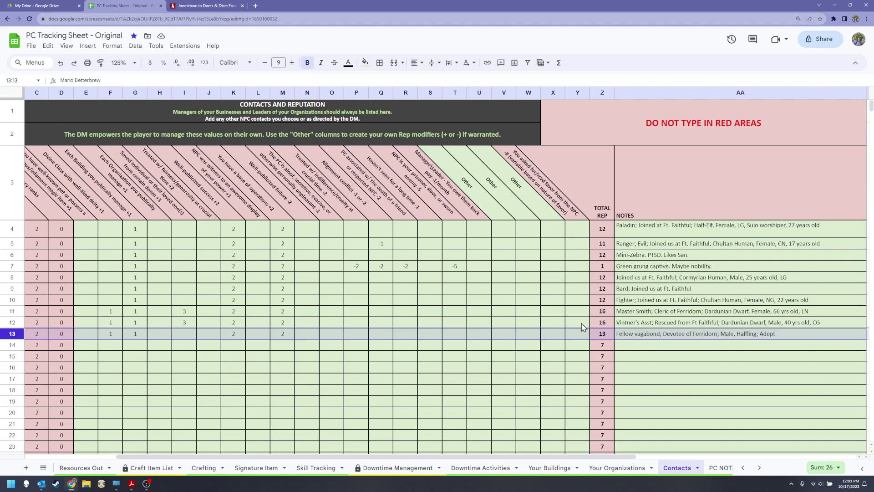
{"action": "left_click", "coordinate": [579, 337]}
{"action": "type", "text": "-2"}
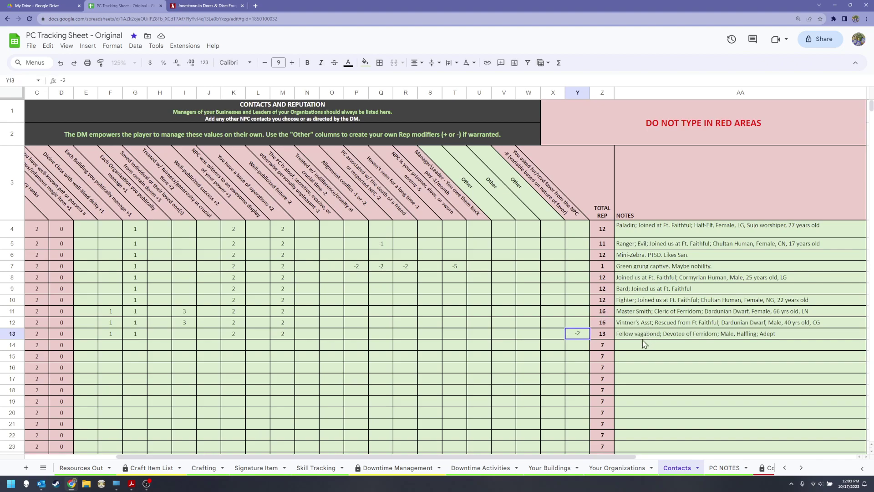
{"action": "left_click", "coordinate": [646, 343]}
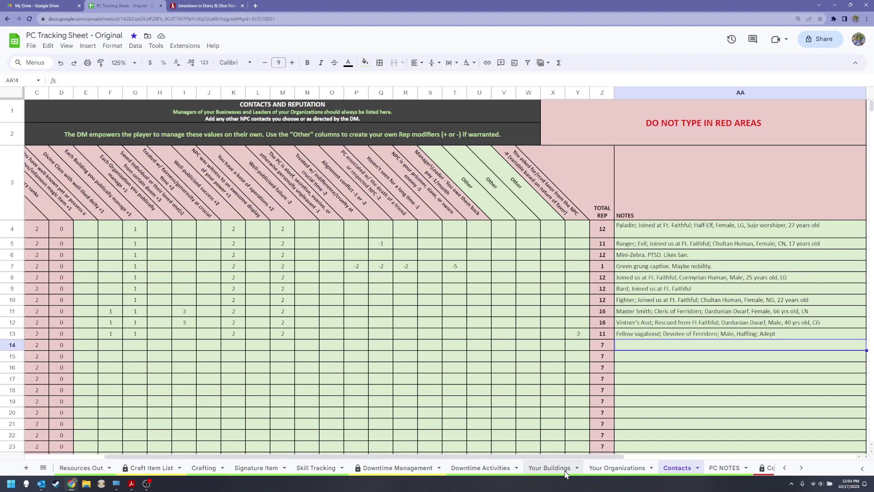
Step: On the Your Buildings sheet, make the halfling adept contact the manager of Altar of Hammer and Anvil, with the role Abbot
{"action": "left_click", "coordinate": [550, 468]}
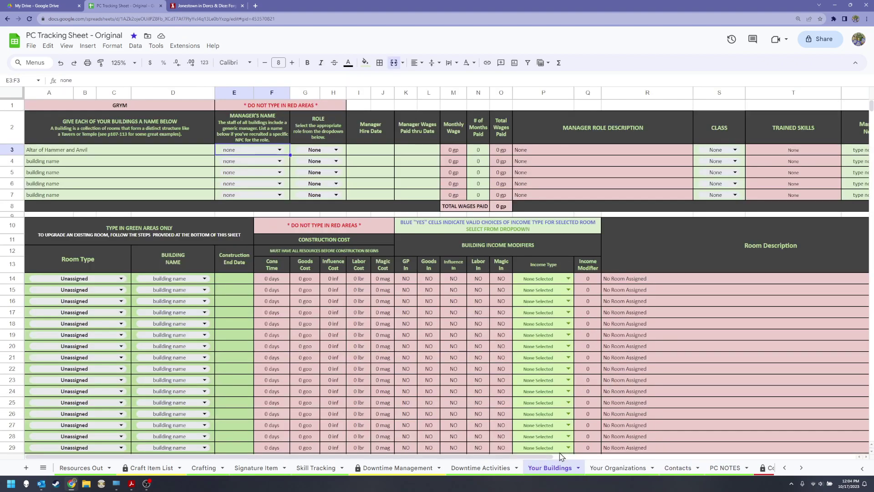
{"action": "left_click", "coordinate": [279, 150]}
{"action": "left_click", "coordinate": [241, 285]}
{"action": "left_click", "coordinate": [336, 150]}
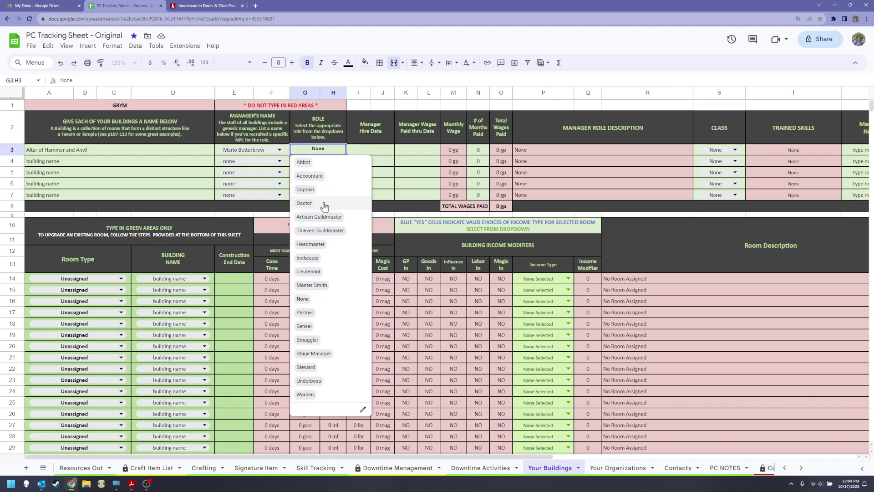
{"action": "left_click", "coordinate": [308, 164]}
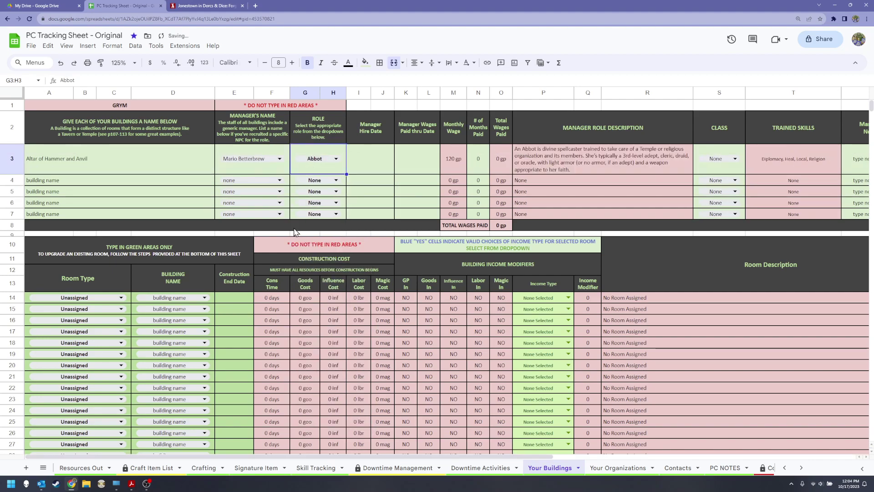
Step: Set the Abbot's manager hire date to 9/1/1493
{"action": "left_click", "coordinate": [383, 157]}
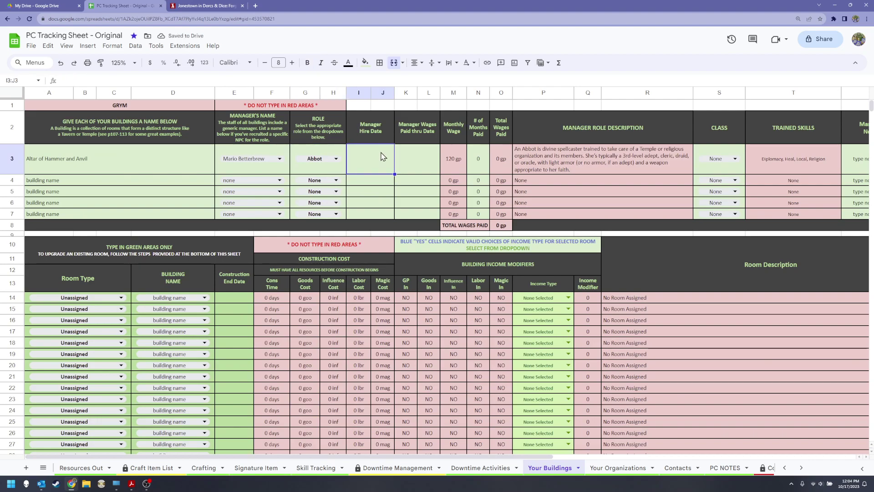
{"action": "type", "text": "9/1/"}
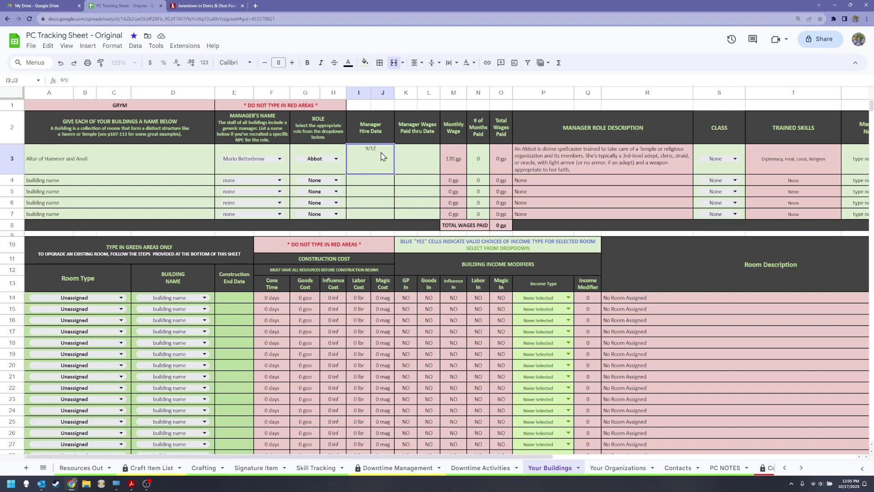
{"action": "type", "text": "1493"}
{"action": "left_click_drag", "start_coordinate": [381, 148], "coordinate": [371, 149]}
{"action": "left_click", "coordinate": [407, 163]}
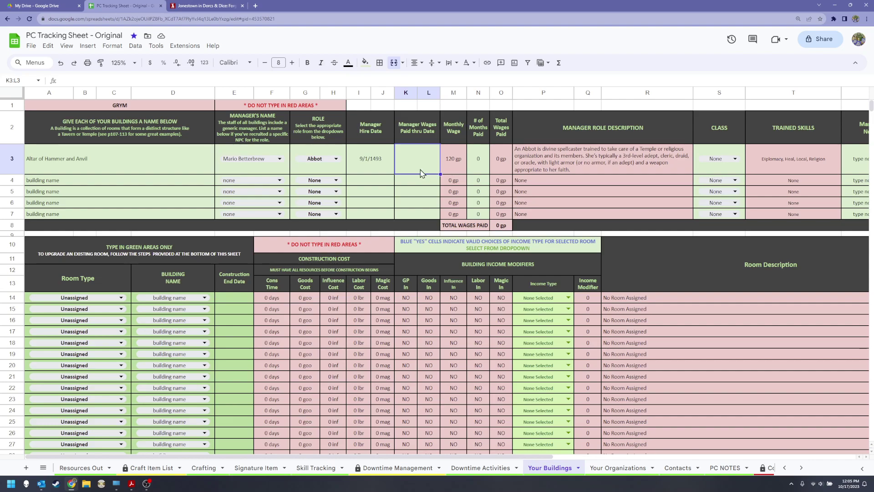
Step: Record 2 months paid for the Abbot and set the wages paid thru date to 10/30/1493
{"action": "left_click", "coordinate": [478, 164]}
{"action": "type", "text": "2"}
{"action": "left_click", "coordinate": [404, 168]}
{"action": "type", "text": "10/"}
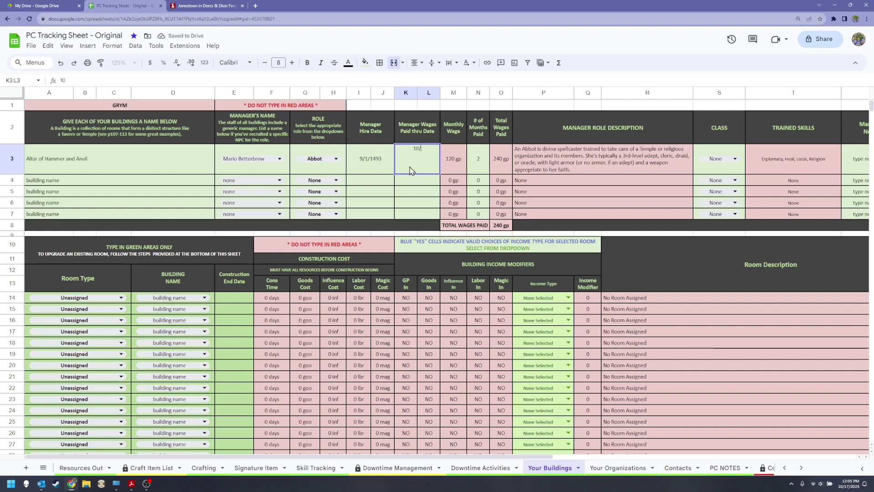
{"action": "type", "text": "30/1493"}
{"action": "key", "text": "Return"}
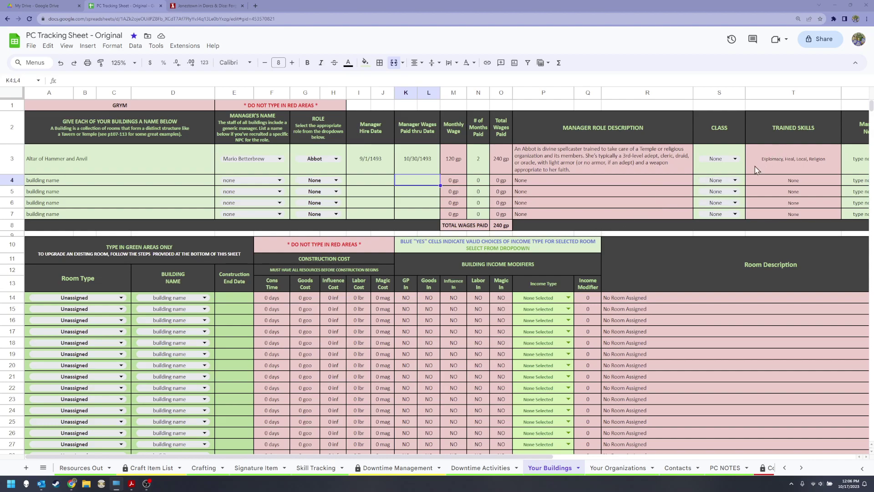
Step: Set the class of the Altar of Hammer and Anvil's manager to Adept
{"action": "left_click_drag", "start_coordinate": [539, 456], "coordinate": [655, 457]}
{"action": "left_click", "coordinate": [628, 159]}
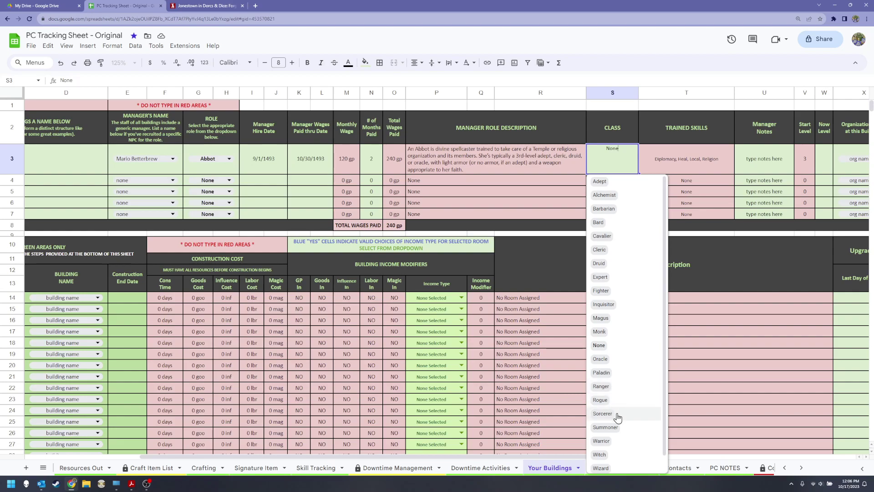
{"action": "left_click", "coordinate": [601, 182]}
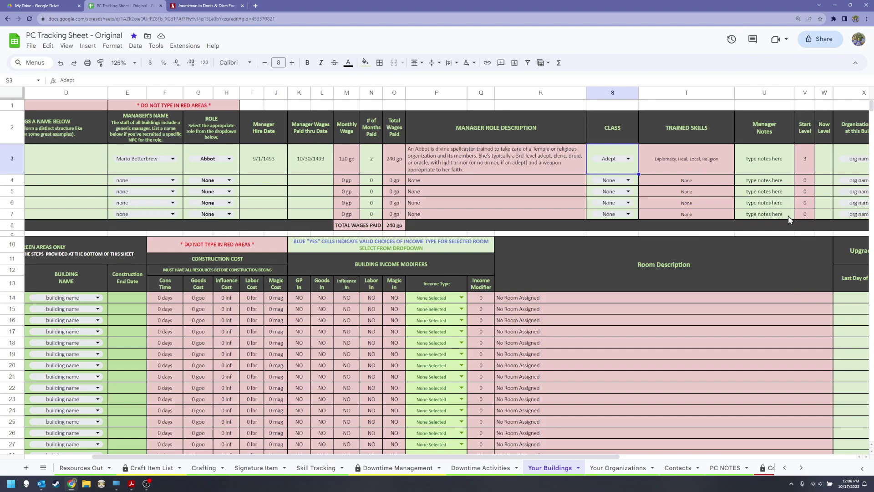
{"action": "left_click", "coordinate": [765, 167]}
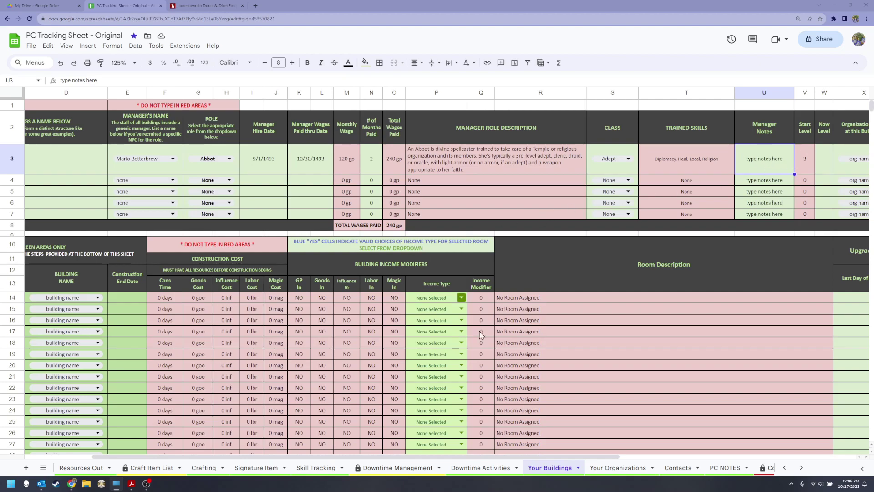
{"action": "left_click_drag", "start_coordinate": [553, 456], "coordinate": [632, 462]}
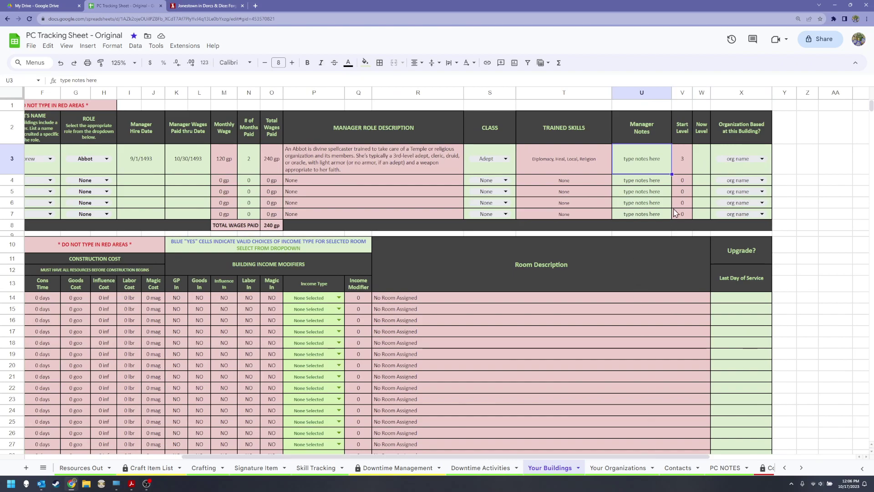
Step: Review the manager's level and organization columns on the Your Buildings sheet, and look over the Your Organizations sheet
{"action": "left_click", "coordinate": [702, 163]}
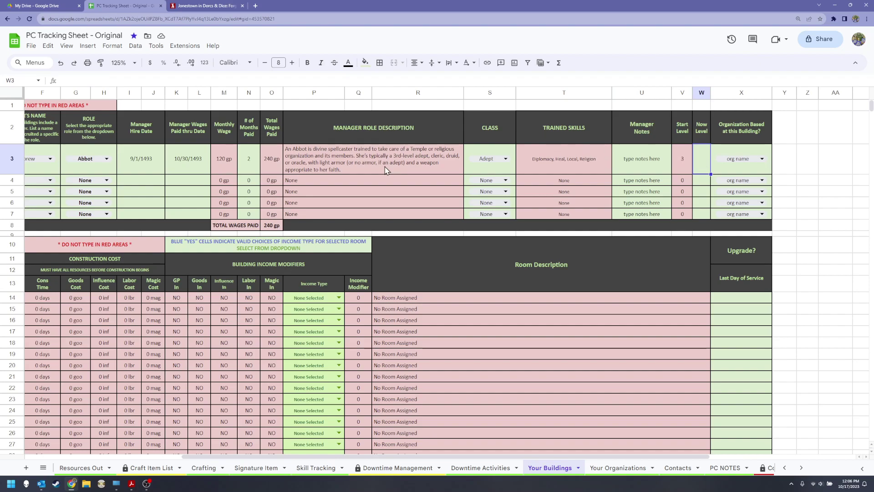
{"action": "left_click_drag", "start_coordinate": [583, 457], "coordinate": [430, 472]}
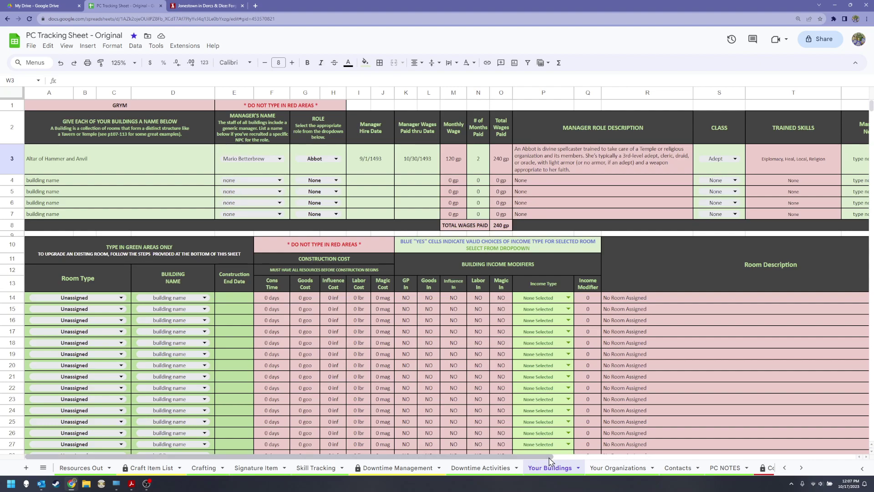
{"action": "left_click_drag", "start_coordinate": [551, 457], "coordinate": [780, 473]}
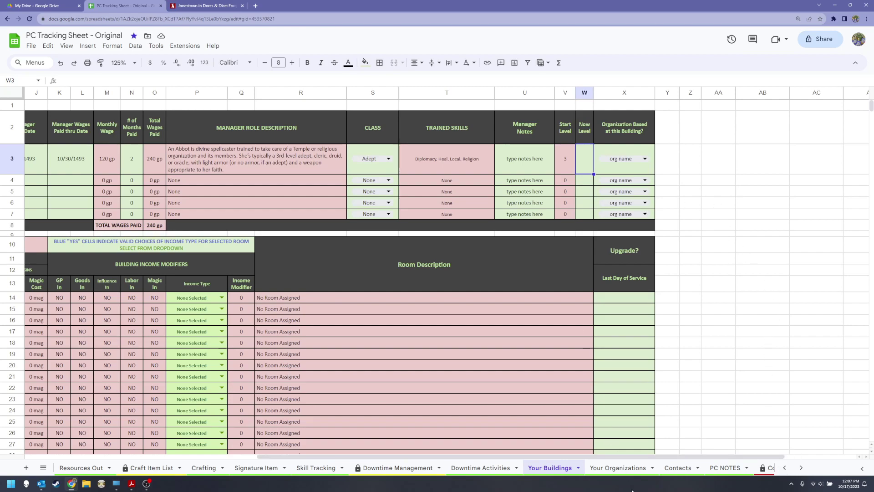
{"action": "left_click", "coordinate": [631, 469]}
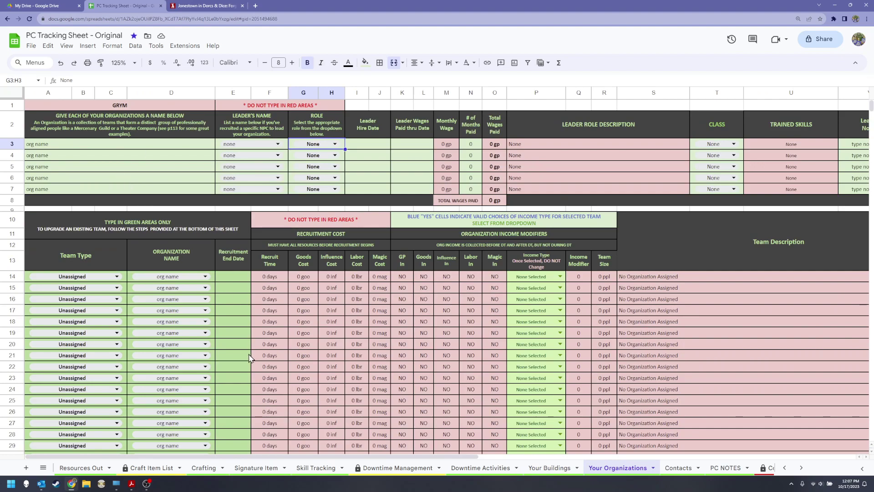
{"action": "left_click", "coordinate": [549, 468]}
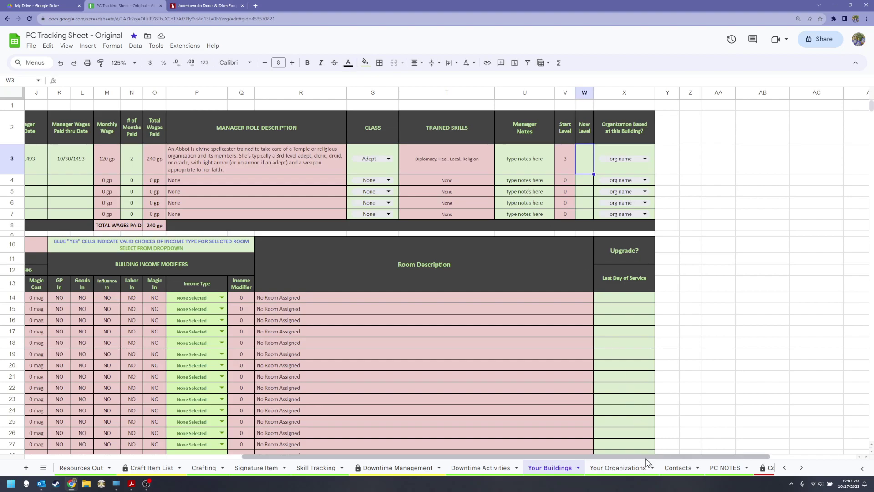
{"action": "scroll", "coordinate": [526, 469], "scroll_direction": "left", "scroll_amount": 5}
{"action": "scroll", "coordinate": [526, 474], "scroll_direction": "left", "scroll_amount": 3}
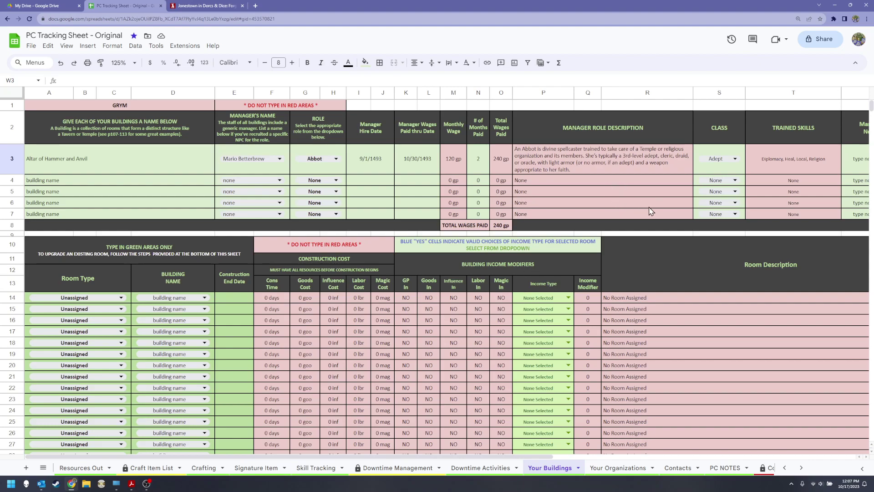
{"action": "left_click_drag", "start_coordinate": [546, 458], "coordinate": [757, 458]}
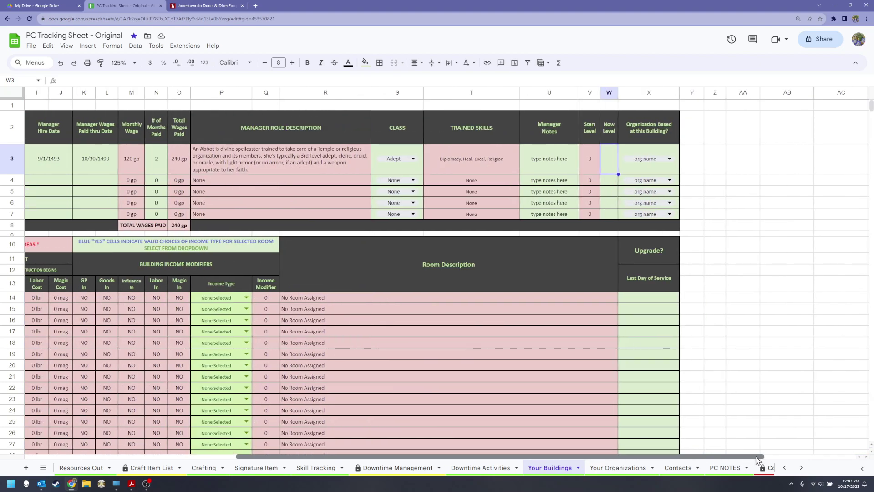
{"action": "left_click_drag", "start_coordinate": [753, 458], "coordinate": [545, 458]}
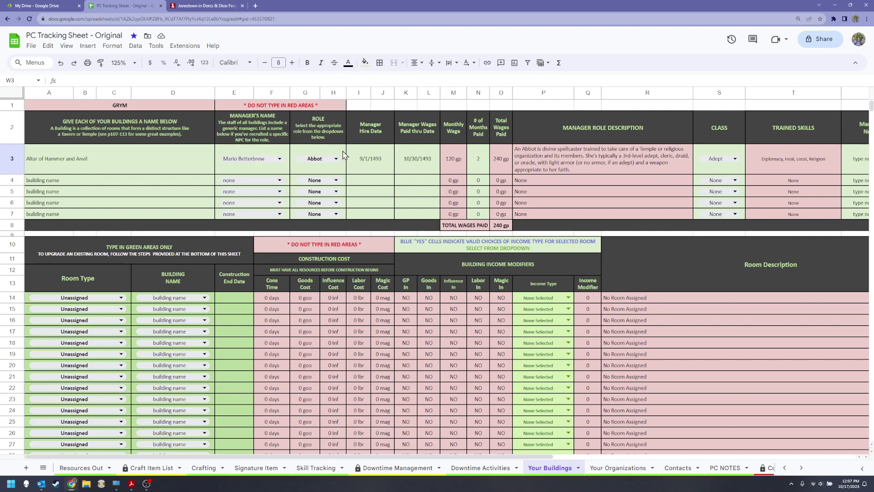
Step: Set the room type in the first row of the rooms table to Altar
{"action": "double_click", "coordinate": [122, 301]}
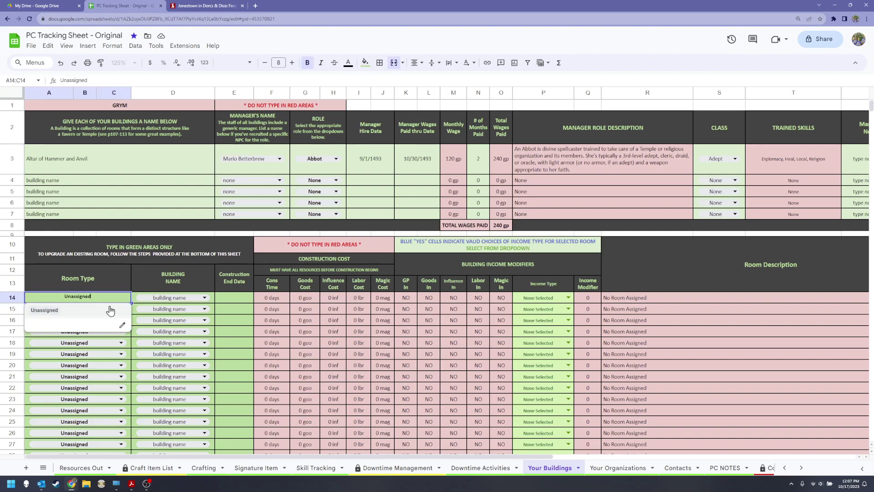
{"action": "left_click", "coordinate": [113, 310]}
{"action": "left_click", "coordinate": [123, 309]}
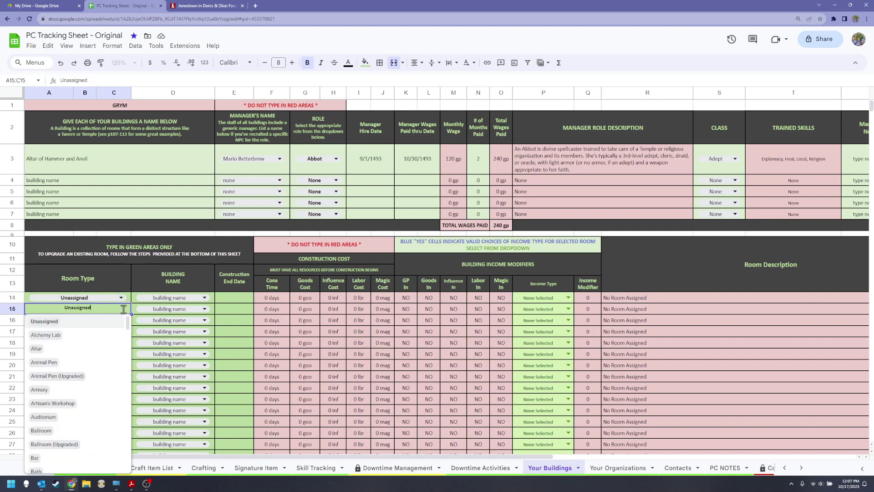
{"action": "left_click", "coordinate": [121, 298]}
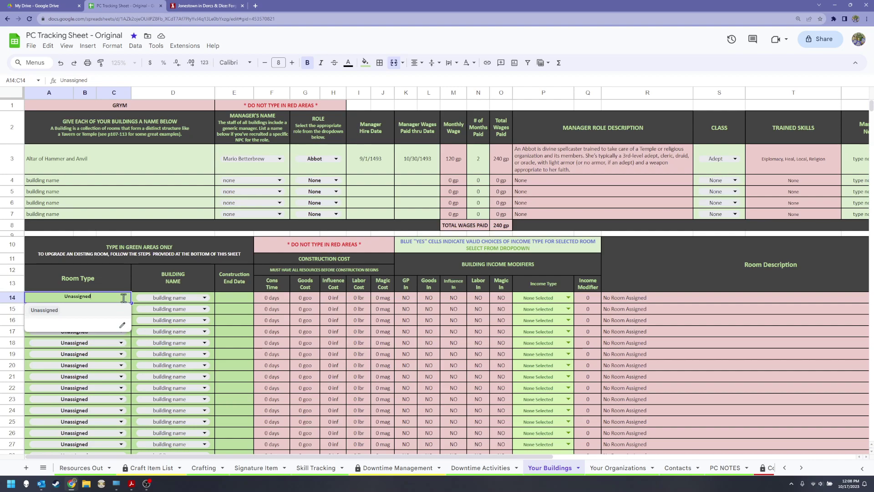
{"action": "left_click", "coordinate": [235, 301]}
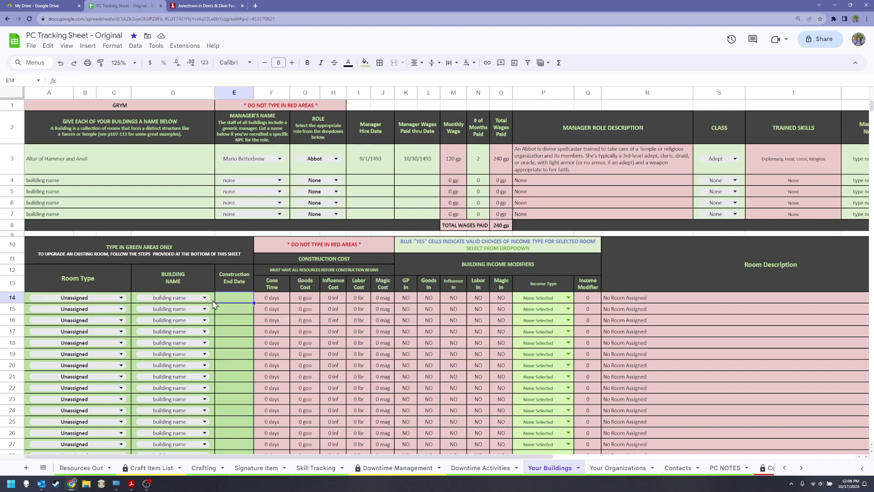
{"action": "left_click", "coordinate": [131, 312]}
{"action": "left_click_drag", "start_coordinate": [132, 314], "coordinate": [134, 301]}
{"action": "left_click", "coordinate": [121, 299]}
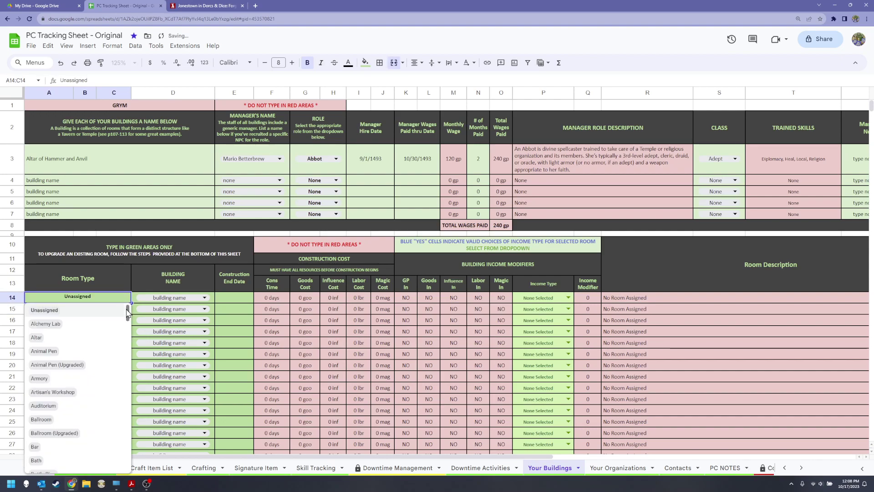
{"action": "left_click", "coordinate": [235, 301]}
{"action": "left_click", "coordinate": [121, 298]}
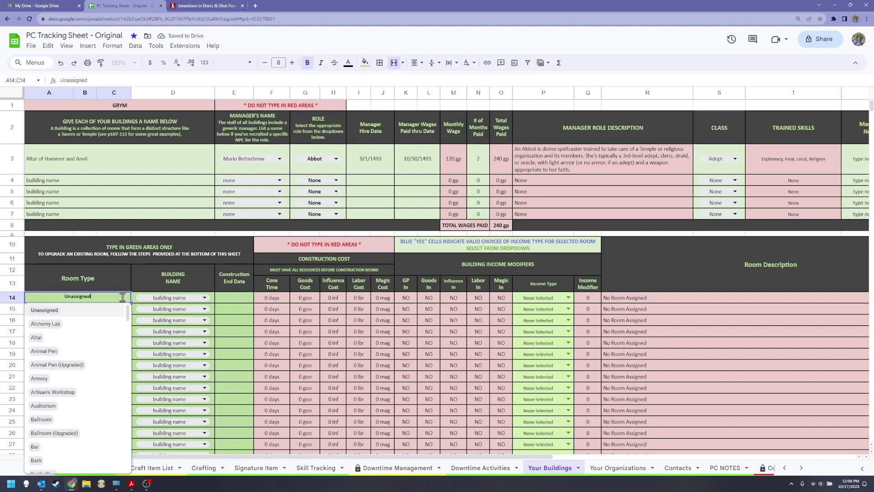
{"action": "left_click", "coordinate": [41, 341]}
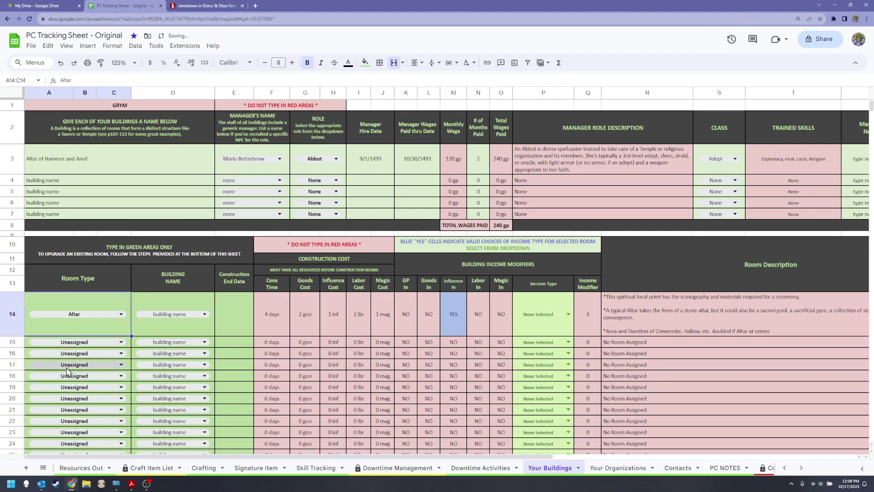
Step: Set the room type in the second row of the rooms table to Statue
{"action": "left_click", "coordinate": [122, 342]}
{"action": "left_click_drag", "start_coordinate": [129, 350], "coordinate": [142, 455]}
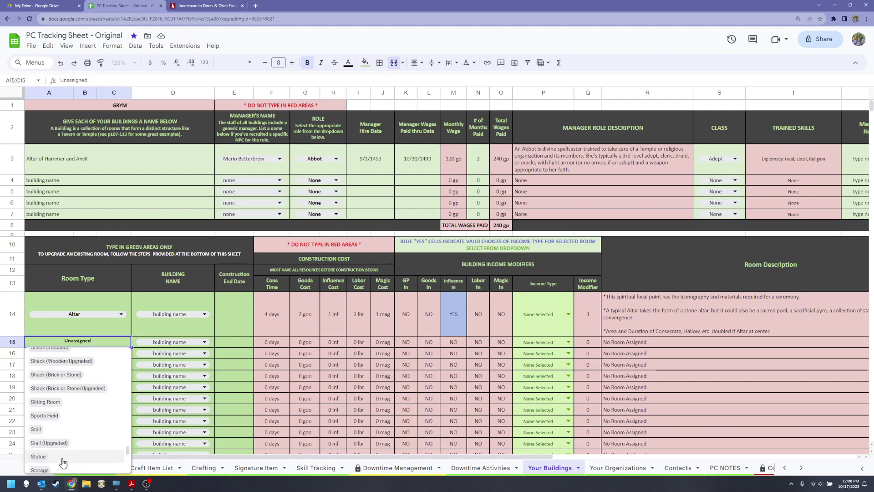
{"action": "left_click", "coordinate": [82, 464]}
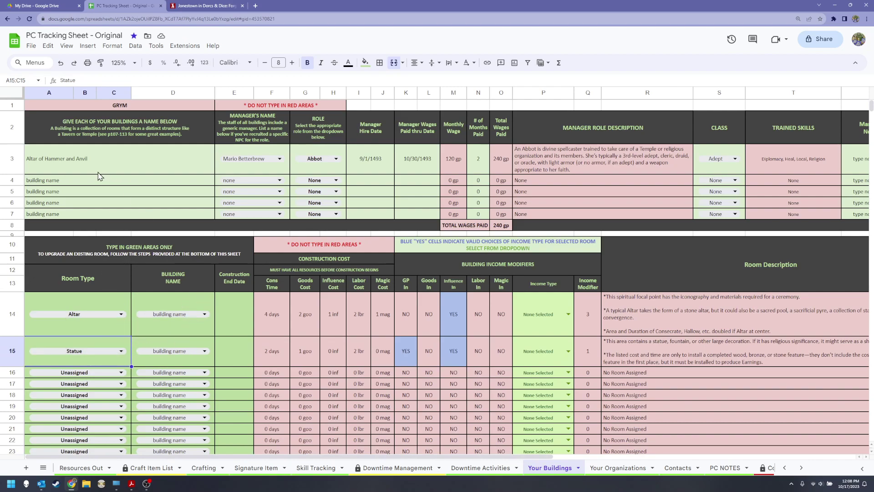
Step: Assign both the Altar and Statue rooms to the building Altar of Hammer and Anvil
{"action": "left_click", "coordinate": [207, 317]}
{"action": "left_click", "coordinate": [190, 348]}
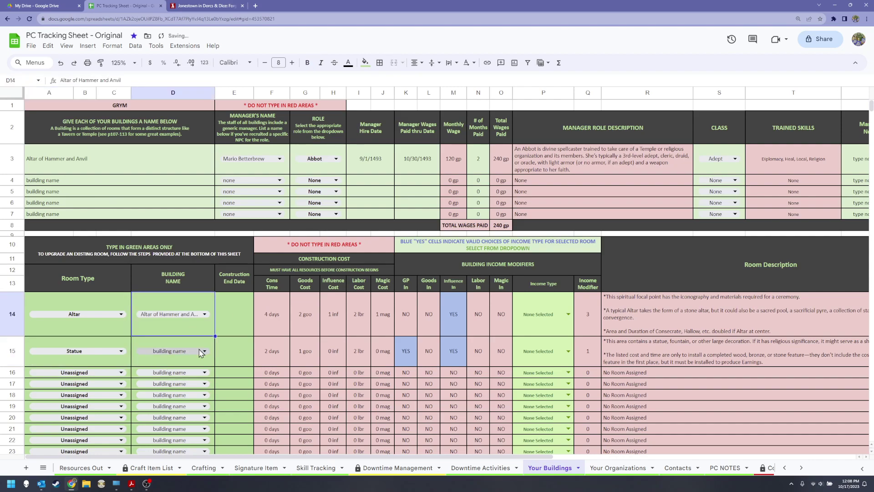
{"action": "left_click", "coordinate": [204, 352]}
{"action": "left_click", "coordinate": [178, 372]}
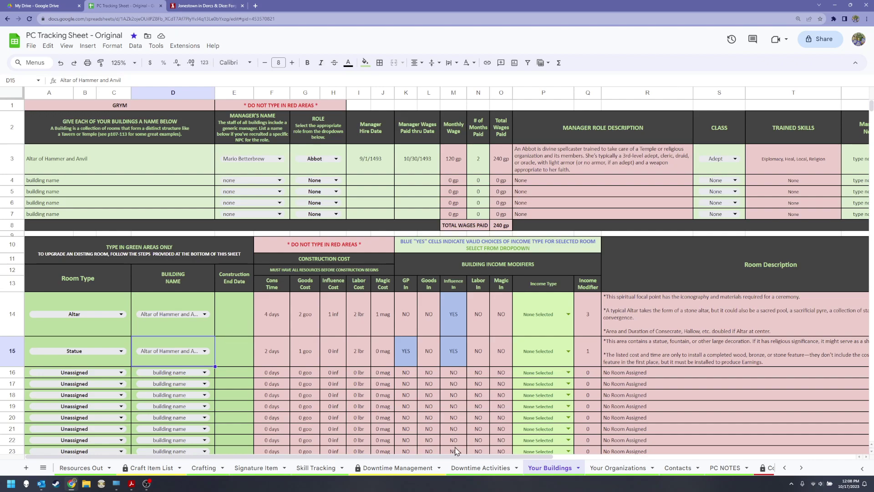
Step: Check the downtime start date on the Downtime Activities sheet and enter 9/5/1493 as the Altar's construction end date
{"action": "left_click", "coordinate": [467, 469]}
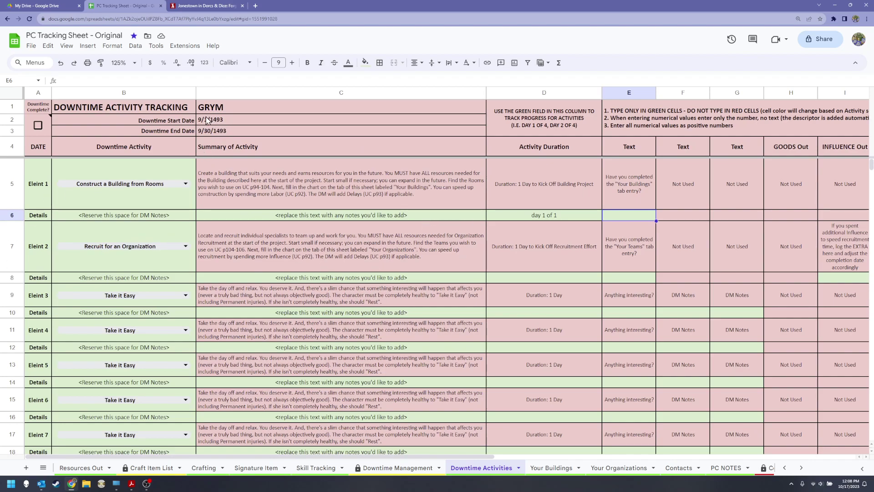
{"action": "left_click", "coordinate": [550, 468]}
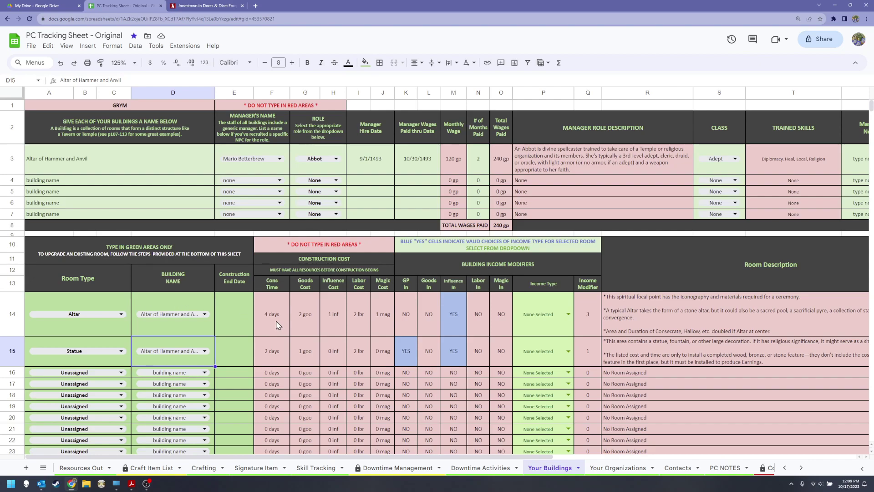
{"action": "left_click", "coordinate": [229, 327]}
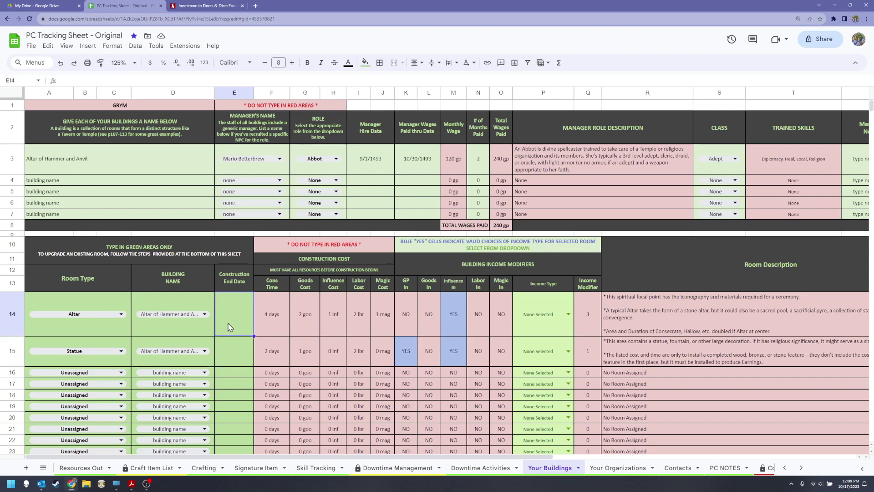
{"action": "type", "text": "9/5/1493"}
{"action": "left_click", "coordinate": [242, 352]}
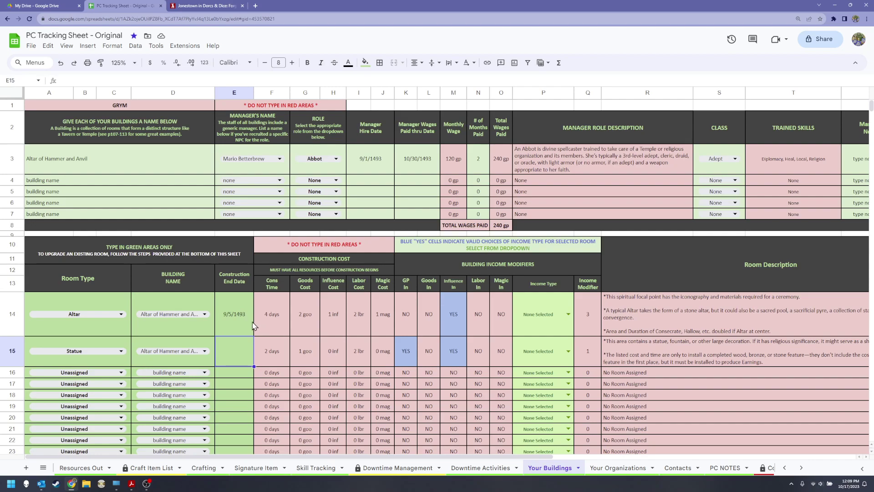
Step: Correct the Altar's construction end date to 9/4/1493 and set the Statue's to 9/2/1493
{"action": "double_click", "coordinate": [231, 321]}
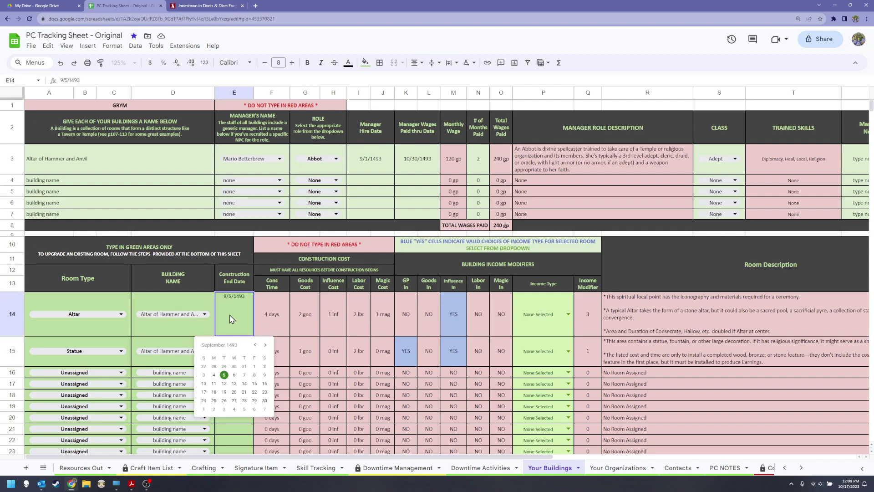
{"action": "left_click", "coordinate": [214, 378]}
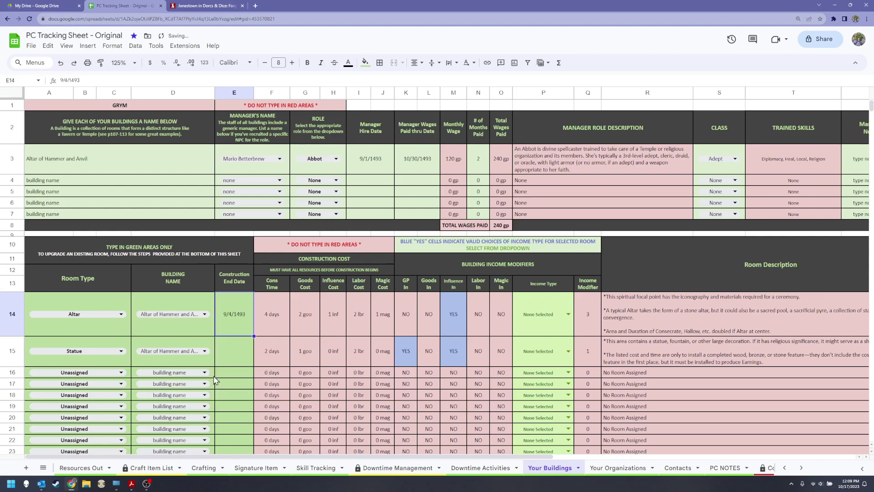
{"action": "left_click", "coordinate": [234, 350]}
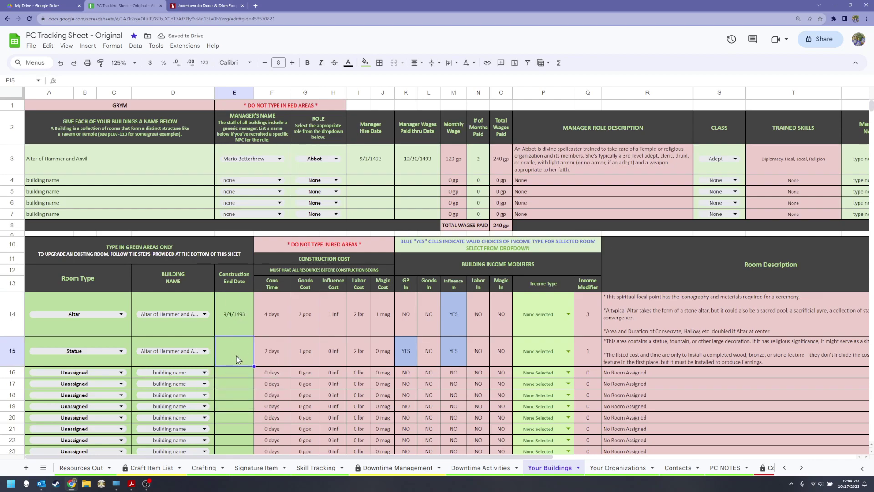
{"action": "type", "text": "9/2"}
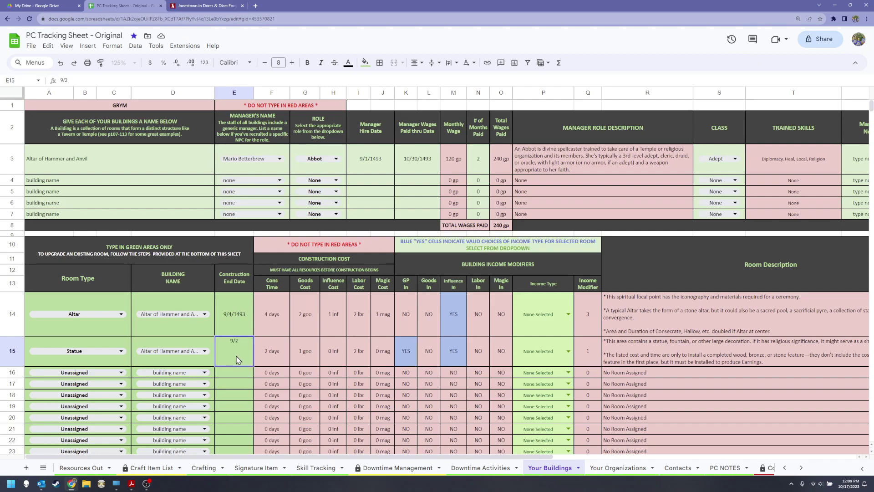
{"action": "type", "text": "/1493"}
{"action": "key", "text": "Return"}
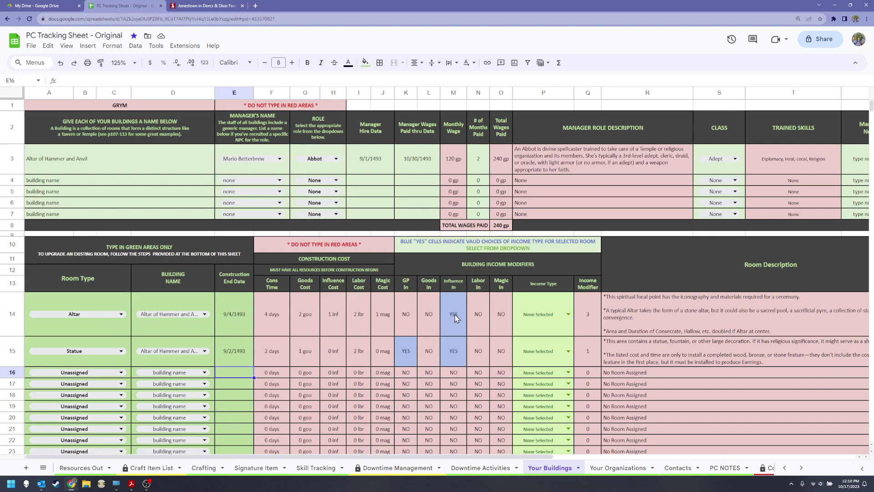
Step: Set the Altar's income type to INFLUENCE, trying out GP in between
{"action": "left_click", "coordinate": [568, 314]}
{"action": "left_click", "coordinate": [551, 381]}
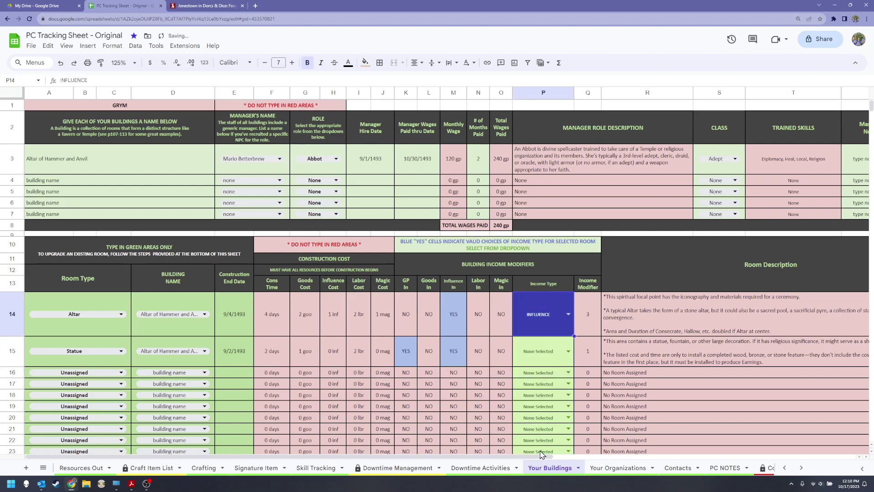
{"action": "left_click", "coordinate": [568, 314]}
{"action": "left_click", "coordinate": [539, 360]}
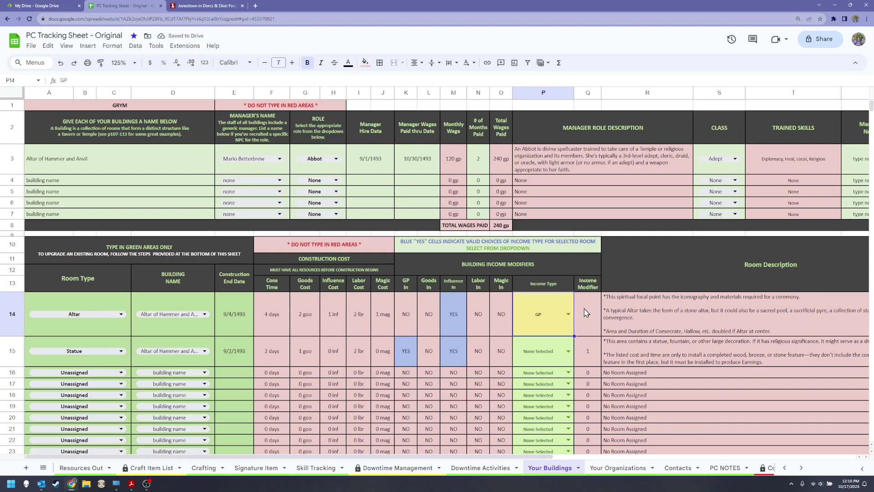
{"action": "left_click", "coordinate": [571, 316]}
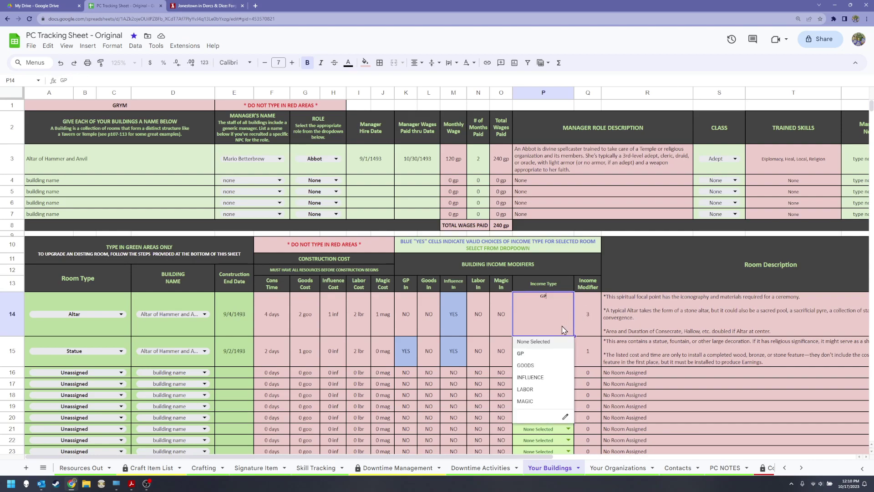
{"action": "left_click", "coordinate": [543, 379]}
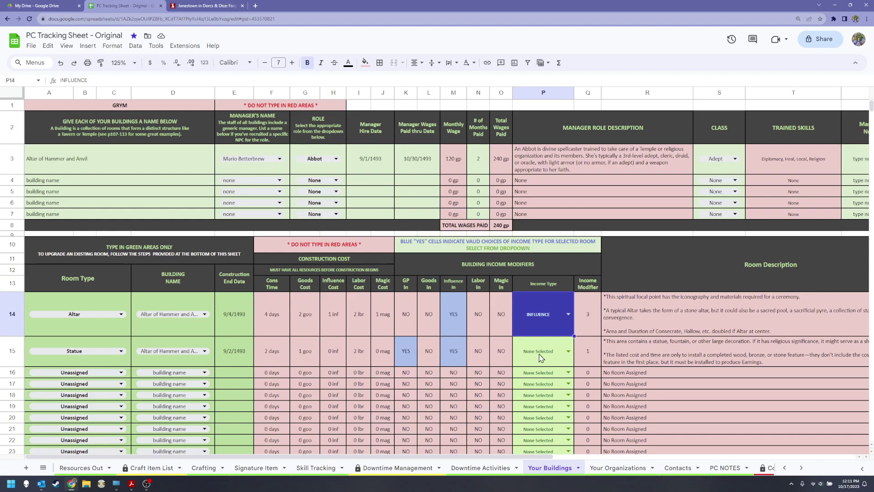
Step: Set the Statue's income type to GP
{"action": "left_click", "coordinate": [567, 352]}
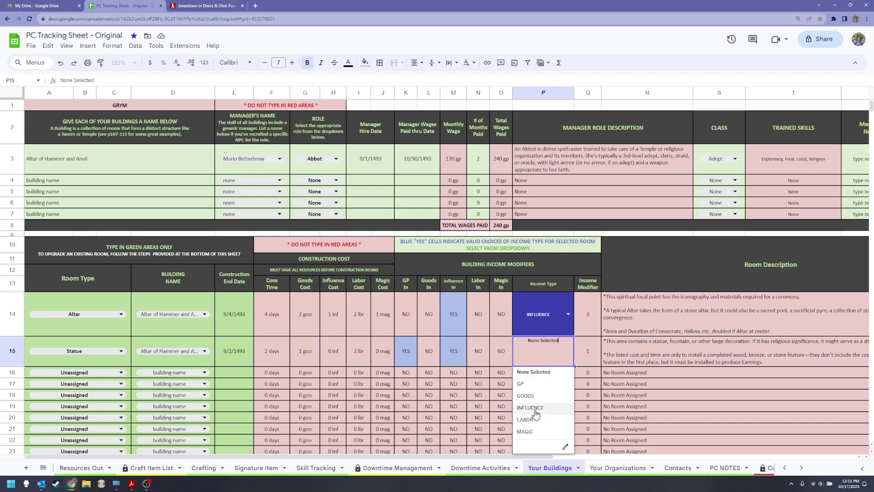
{"action": "left_click", "coordinate": [527, 387]}
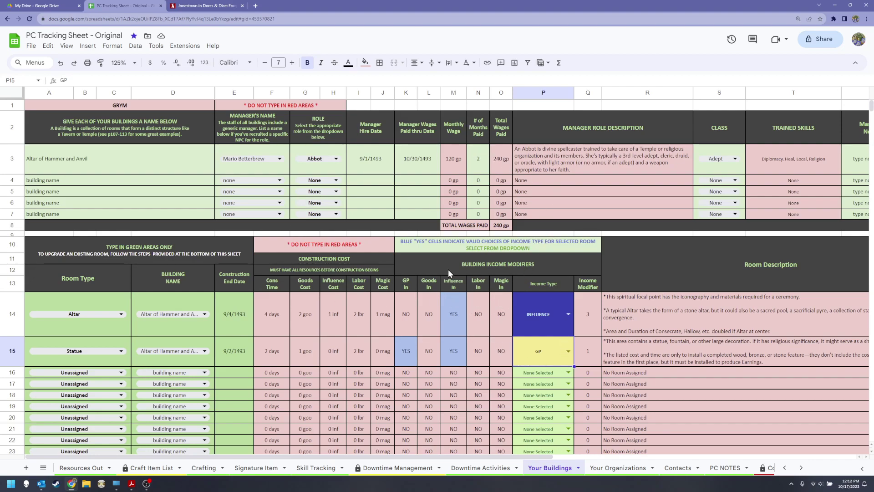
{"action": "left_click_drag", "start_coordinate": [543, 457], "coordinate": [663, 456]}
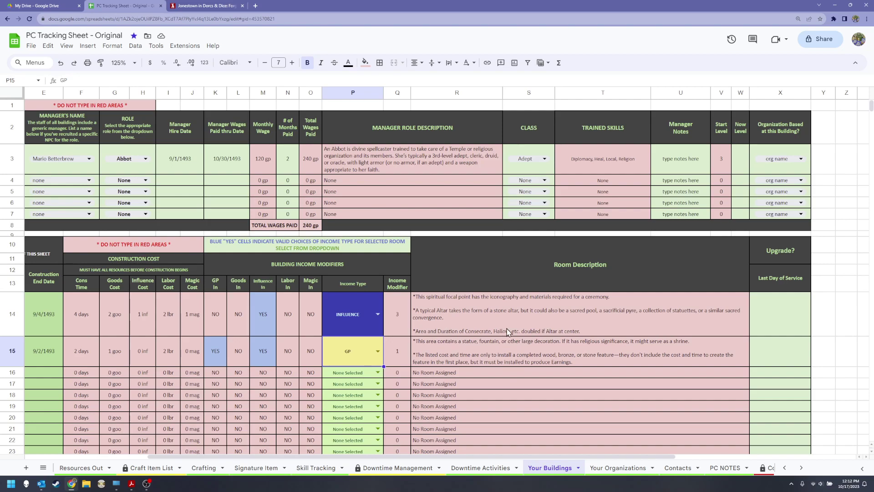
Step: Examine the building and room columns and the Last Day of Service upgrade fields for the Altar and Statue
{"action": "left_click_drag", "start_coordinate": [557, 456], "coordinate": [441, 460]}
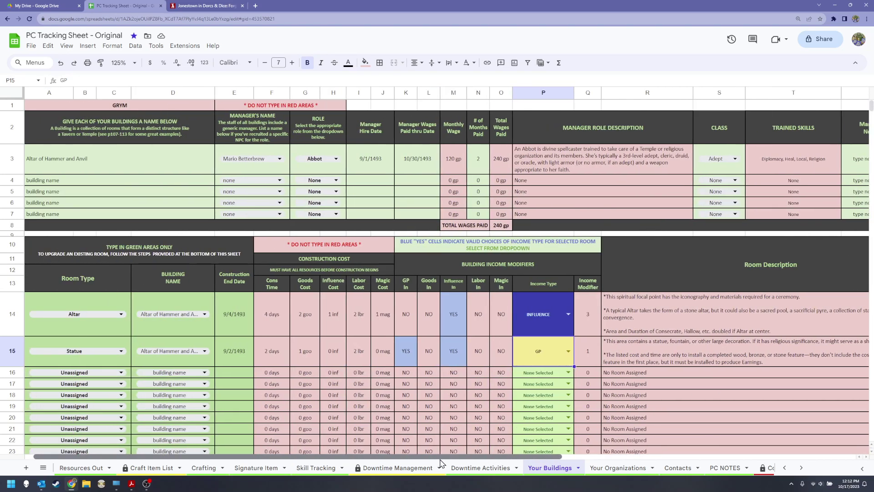
{"action": "left_click_drag", "start_coordinate": [444, 462], "coordinate": [521, 468]}
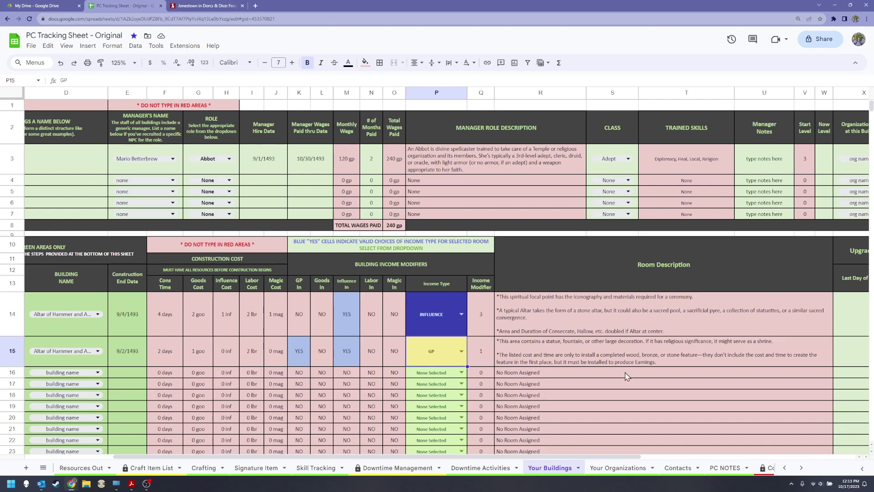
{"action": "left_click_drag", "start_coordinate": [617, 457], "coordinate": [656, 460]}
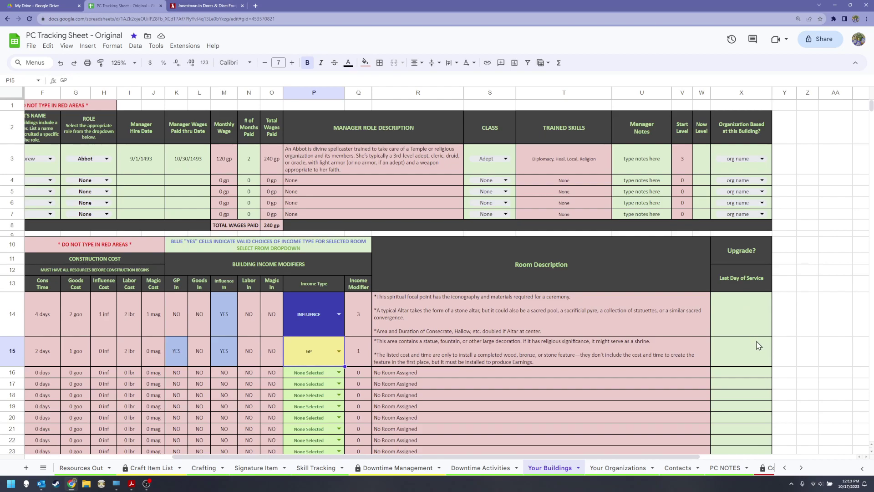
{"action": "left_click", "coordinate": [747, 318]}
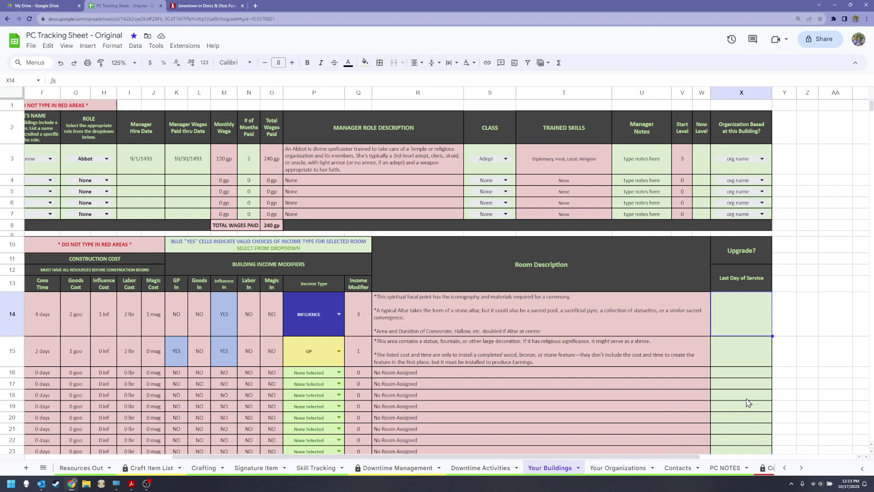
{"action": "left_click", "coordinate": [741, 354]}
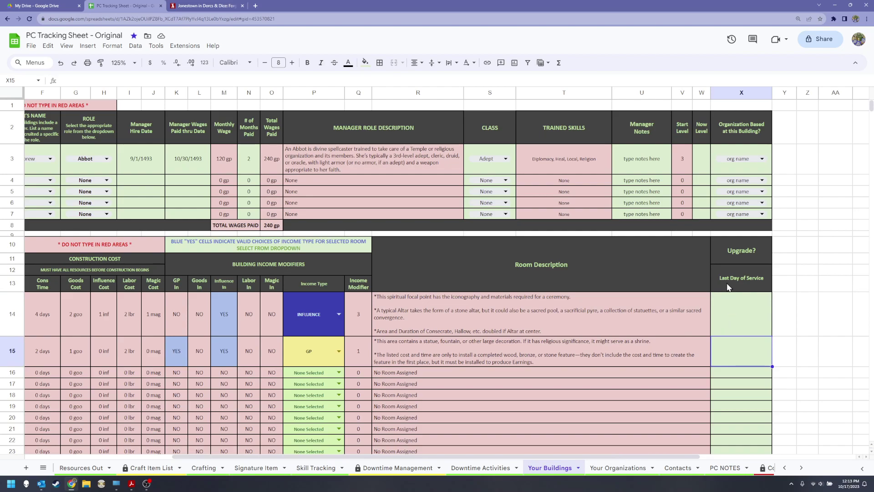
{"action": "left_click", "coordinate": [745, 323]}
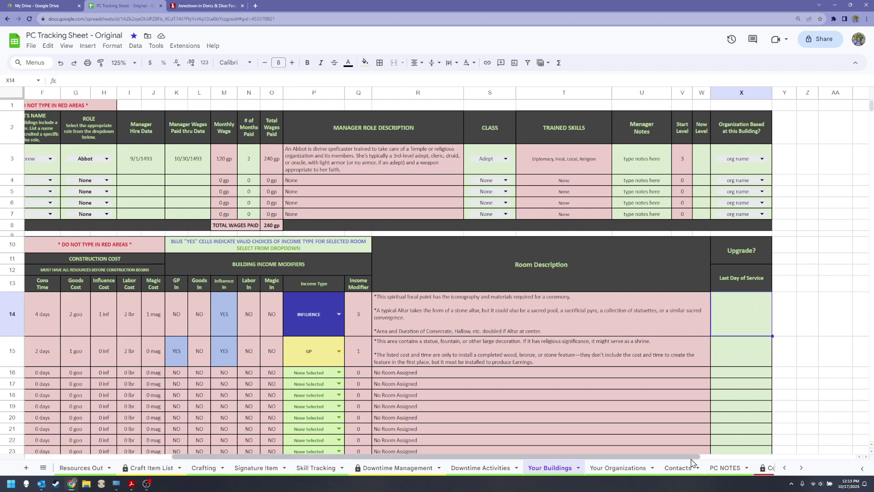
Step: Check the Altar's room type options, keeping Altar, and read the room upgrade instructions below the room table
{"action": "left_click_drag", "start_coordinate": [691, 463], "coordinate": [544, 462]}
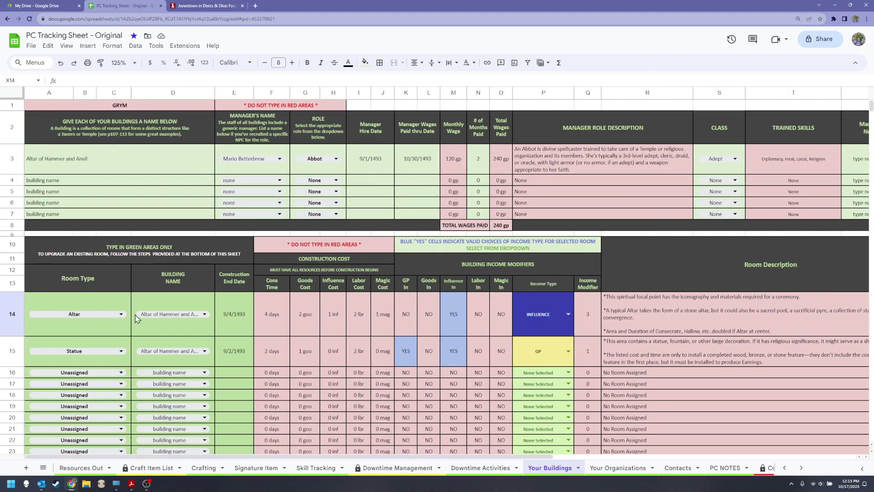
{"action": "left_click", "coordinate": [117, 316]}
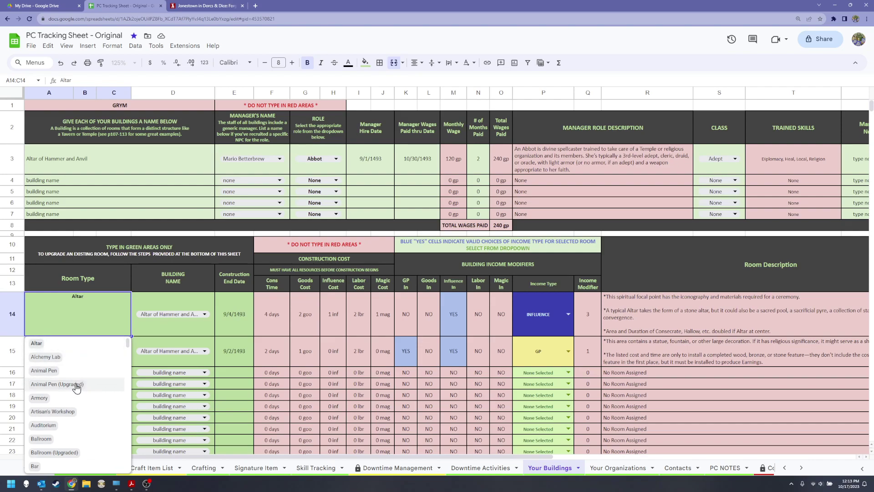
{"action": "left_click", "coordinate": [42, 345]}
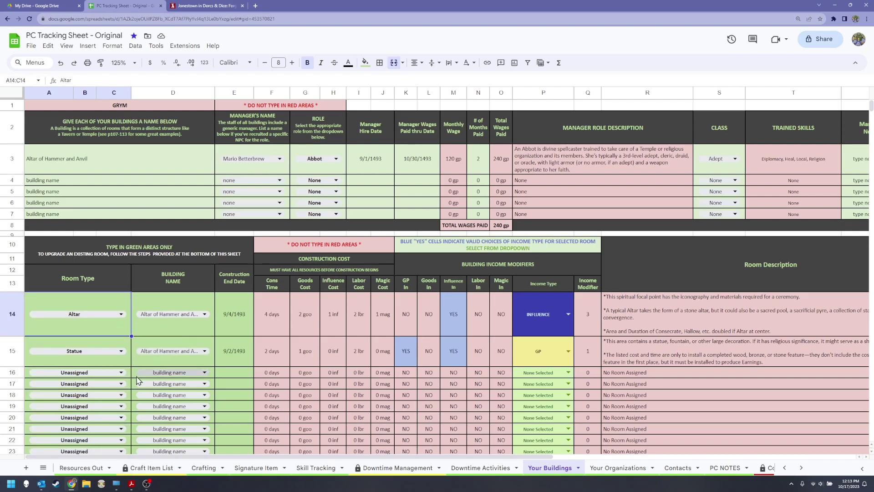
{"action": "scroll", "coordinate": [758, 330], "scroll_direction": "down", "scroll_amount": 7}
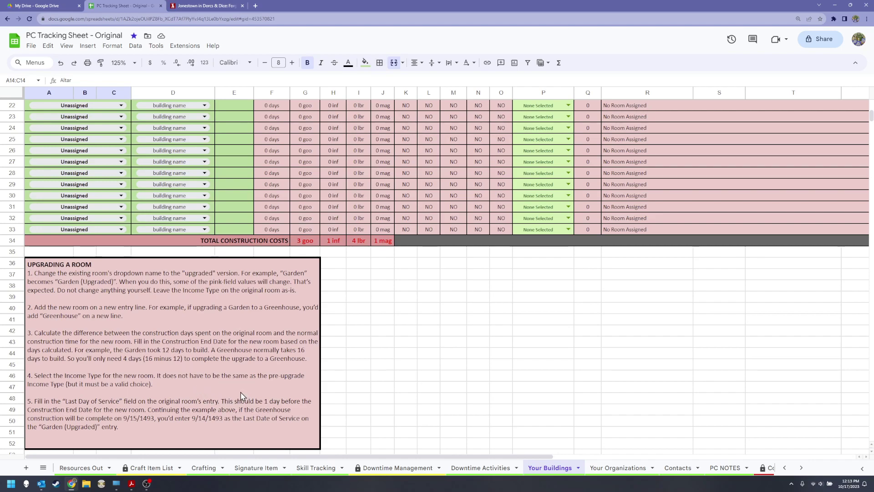
{"action": "scroll", "coordinate": [241, 399], "scroll_direction": "up", "scroll_amount": 2}
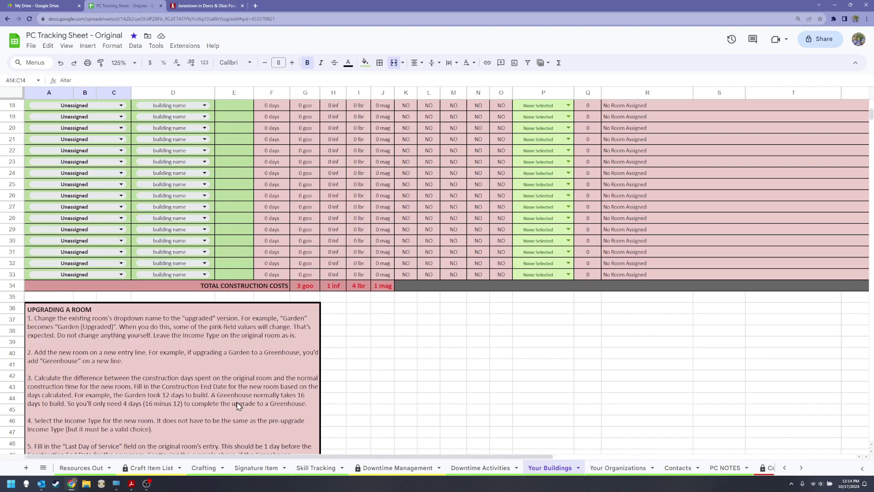
{"action": "scroll", "coordinate": [240, 401], "scroll_direction": "down", "scroll_amount": 4}
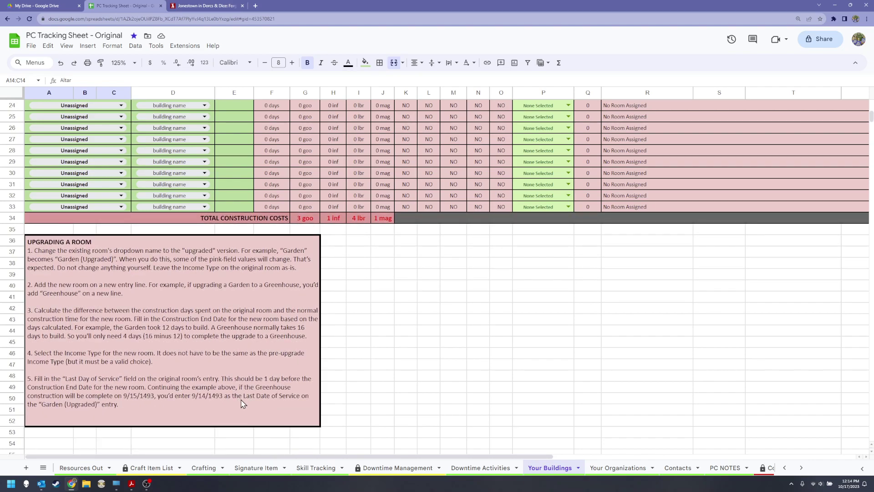
{"action": "scroll", "coordinate": [237, 403], "scroll_direction": "up", "scroll_amount": 10}
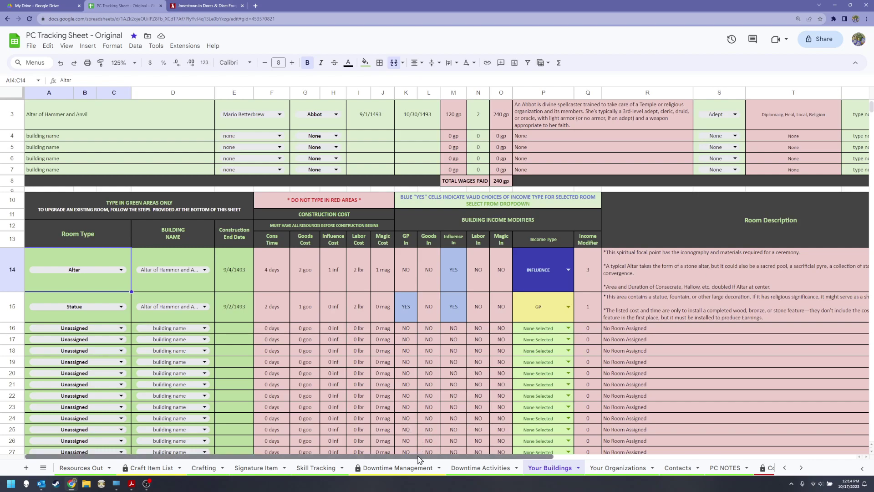
Step: Set the Eleint 3 activity on the Downtime Activities sheet to Change Room/Team Income Type
{"action": "left_click_drag", "start_coordinate": [420, 459], "coordinate": [508, 459]}
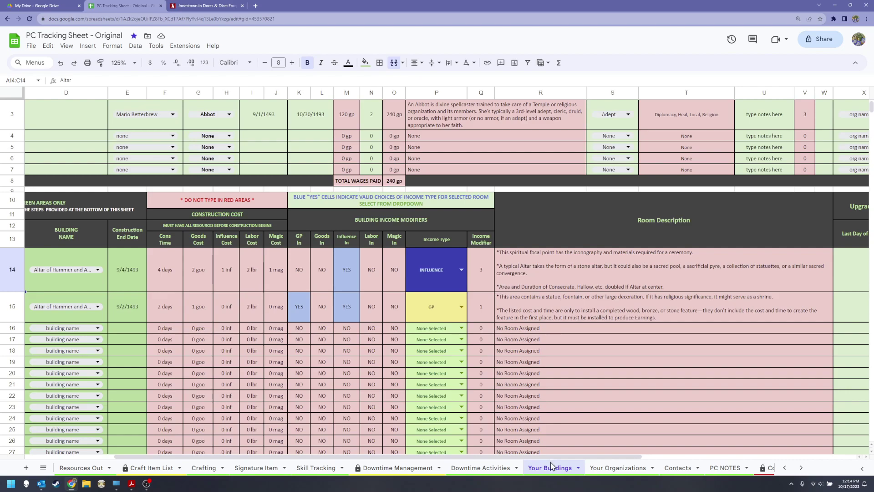
{"action": "left_click", "coordinate": [482, 468]}
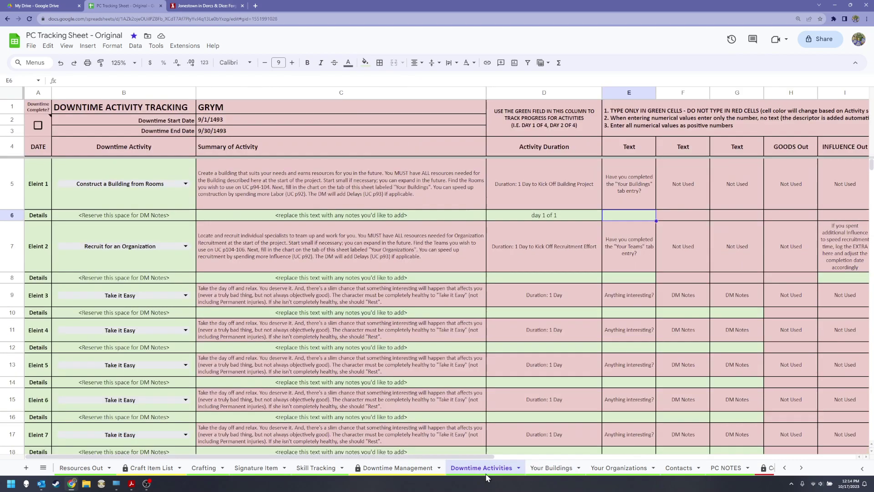
{"action": "left_click", "coordinate": [186, 296]}
{"action": "left_click_drag", "start_coordinate": [192, 321], "coordinate": [194, 326]}
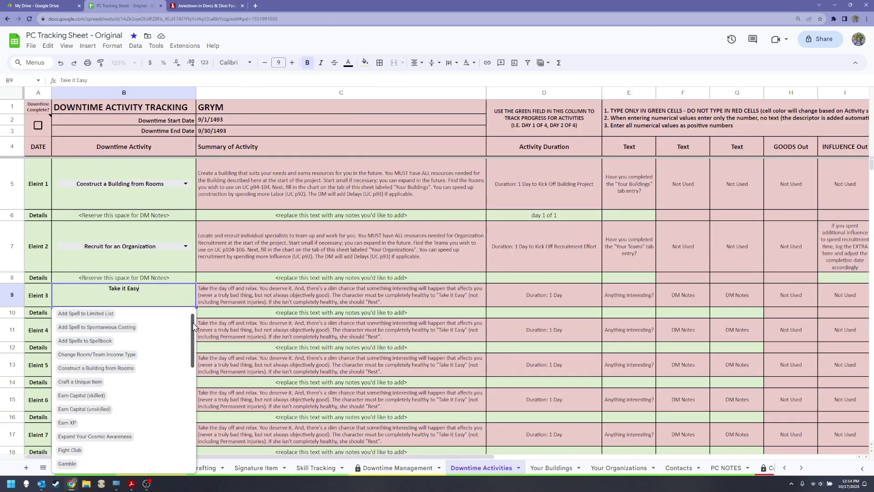
{"action": "left_click", "coordinate": [114, 355]}
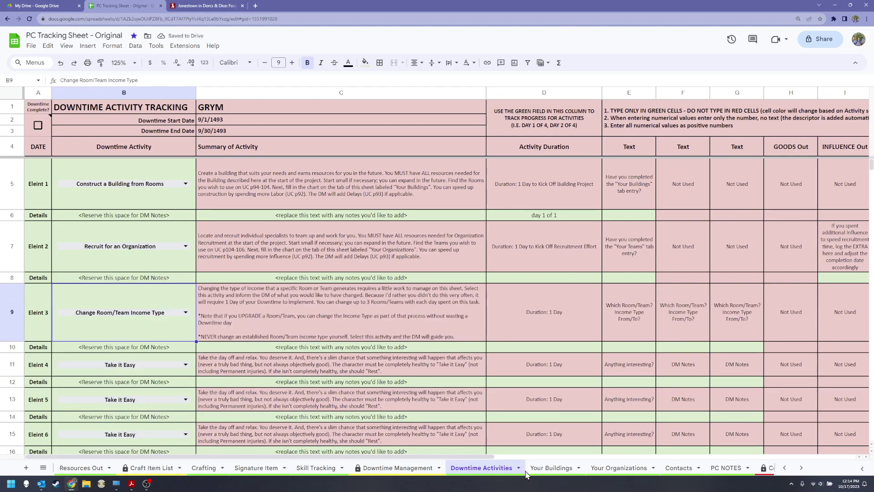
Step: Try INFLUENCE as the Statue's income type on the Your Buildings sheet, then restore GP
{"action": "left_click", "coordinate": [547, 469]}
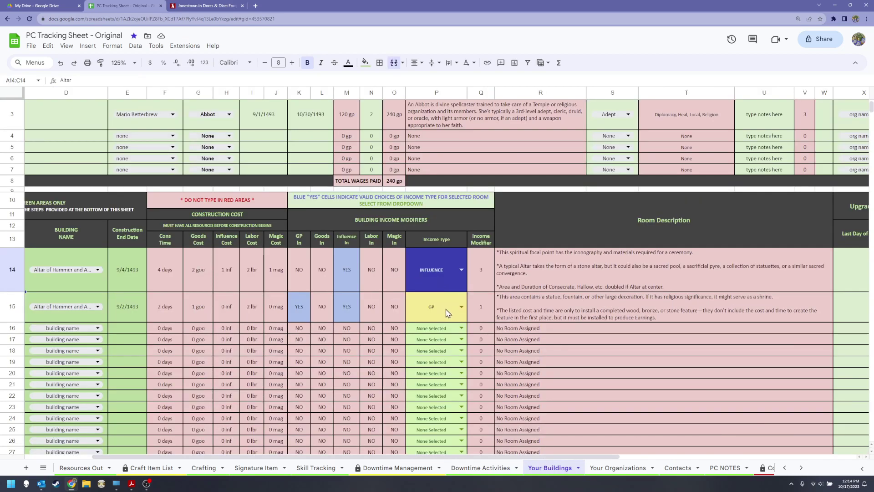
{"action": "left_click", "coordinate": [461, 307]}
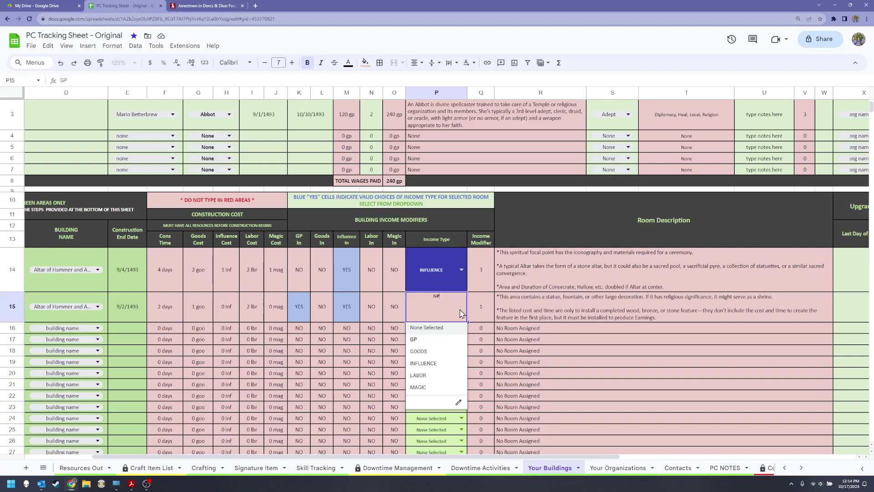
{"action": "left_click", "coordinate": [442, 364]}
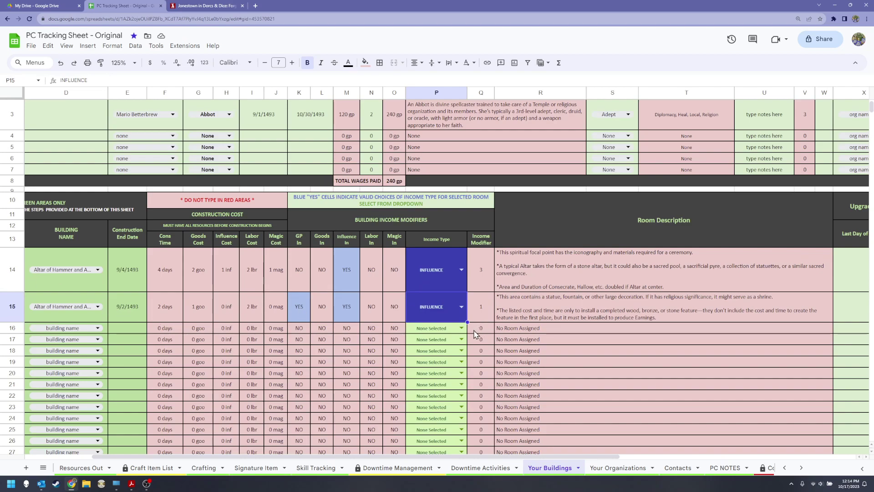
{"action": "left_click", "coordinate": [461, 306]}
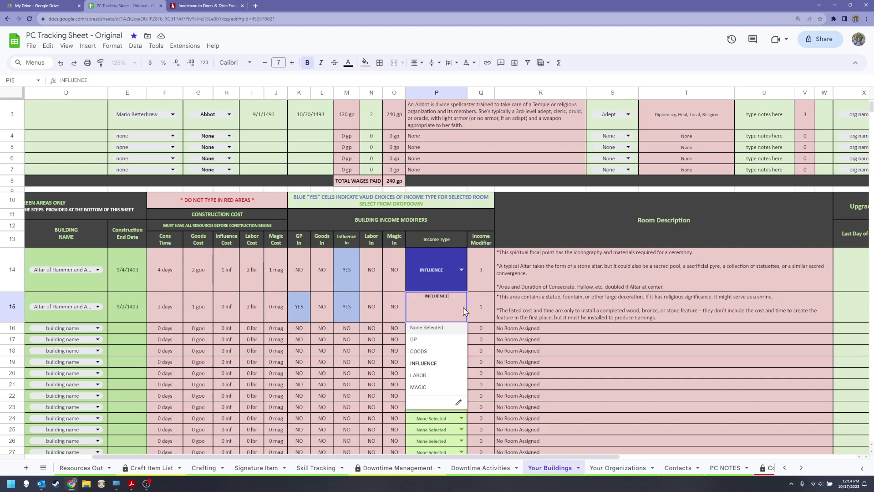
{"action": "left_click", "coordinate": [423, 339]}
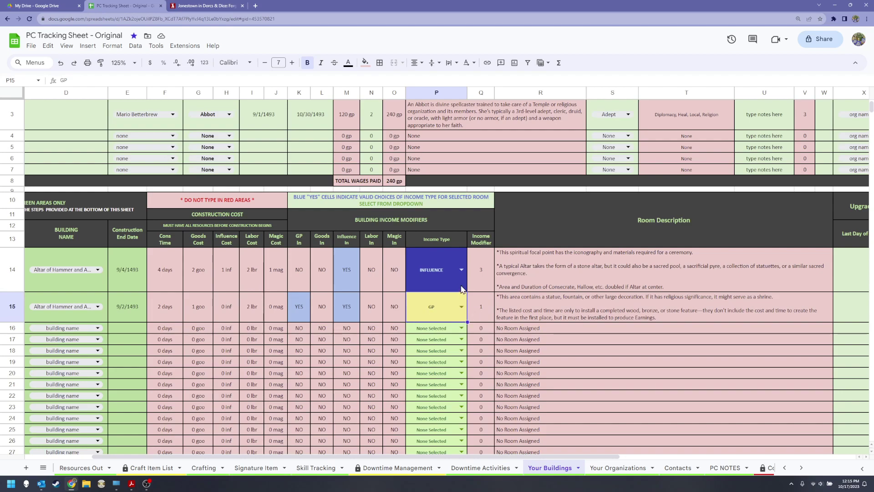
Step: Try GP as the Altar's income type, then restore INFLUENCE
{"action": "left_click", "coordinate": [461, 271]}
{"action": "left_click", "coordinate": [419, 309]}
{"action": "left_click", "coordinate": [461, 272]}
{"action": "left_click", "coordinate": [429, 332]}
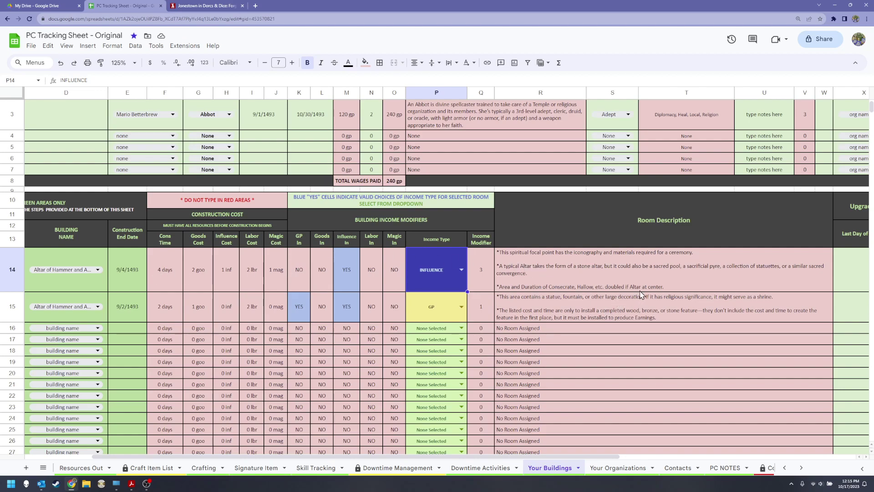
Step: Name the second building Grym's Place and choose none as its manager
{"action": "scroll", "coordinate": [642, 295], "scroll_direction": "down", "scroll_amount": 2}
{"action": "scroll", "coordinate": [642, 294], "scroll_direction": "down", "scroll_amount": 3}
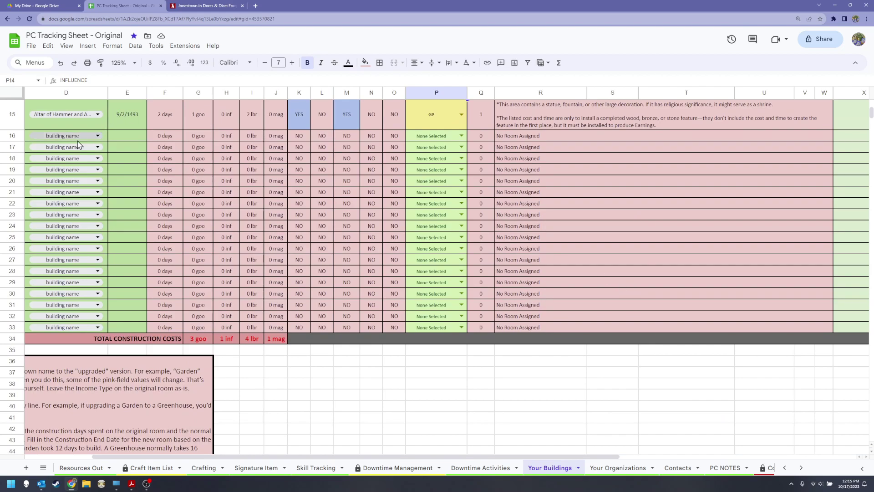
{"action": "scroll", "coordinate": [109, 258], "scroll_direction": "up", "scroll_amount": 4}
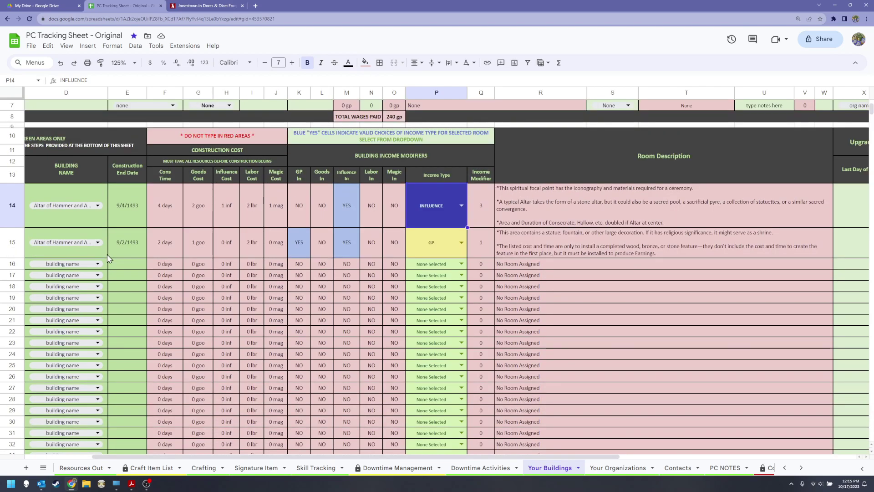
{"action": "scroll", "coordinate": [111, 235], "scroll_direction": "up", "scroll_amount": 2}
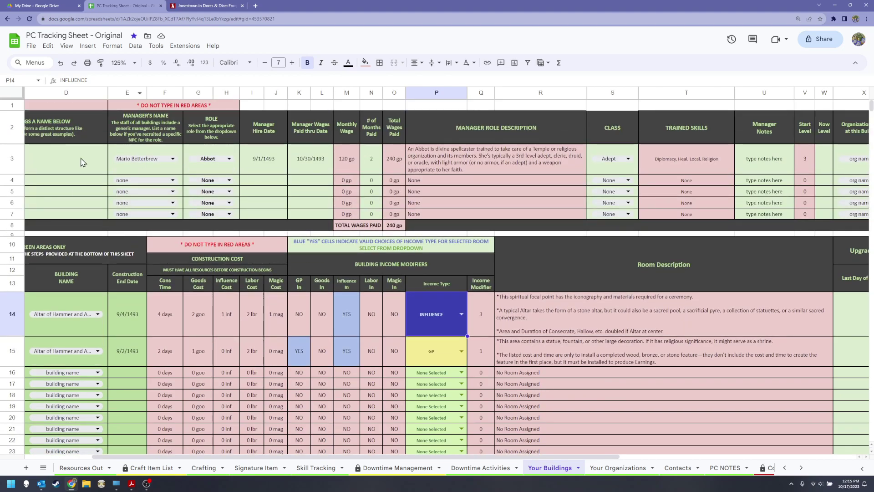
{"action": "left_click_drag", "start_coordinate": [617, 457], "coordinate": [551, 458]}
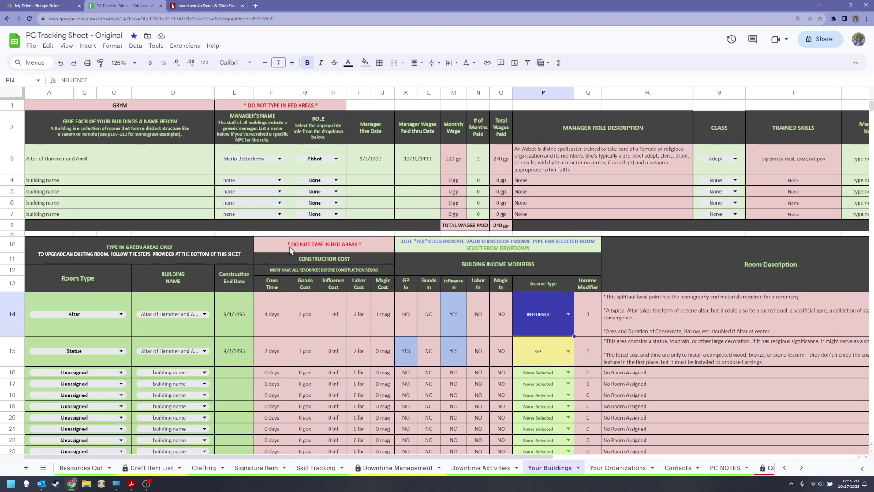
{"action": "left_click", "coordinate": [112, 183]}
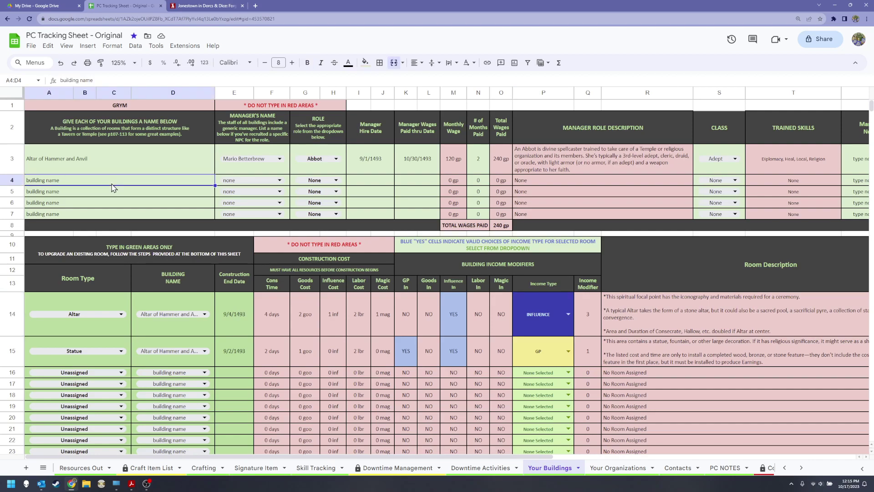
{"action": "type", "text": "Grym's P"}
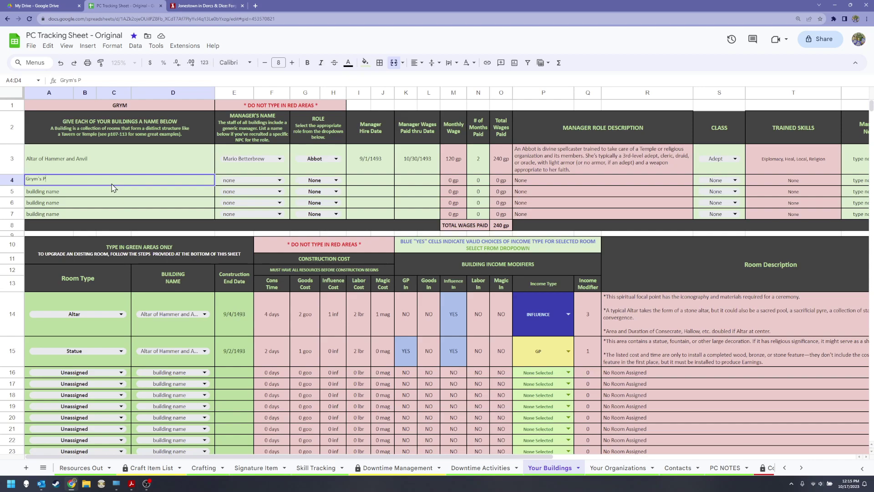
{"action": "type", "text": "lace"}
{"action": "left_click", "coordinate": [281, 181]}
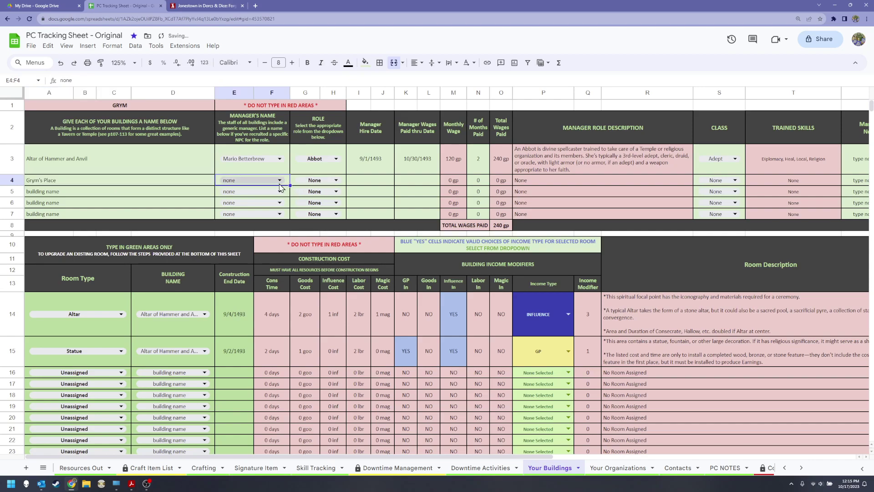
{"action": "double_click", "coordinate": [279, 180]}
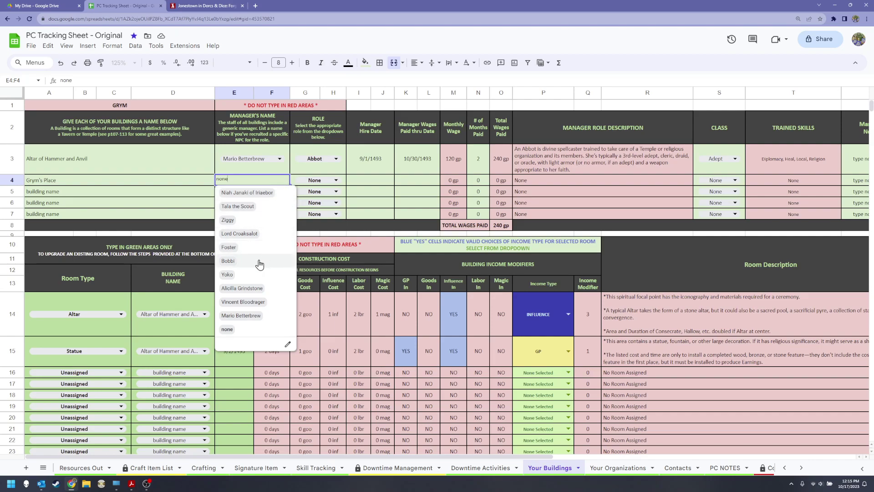
{"action": "left_click", "coordinate": [227, 329]}
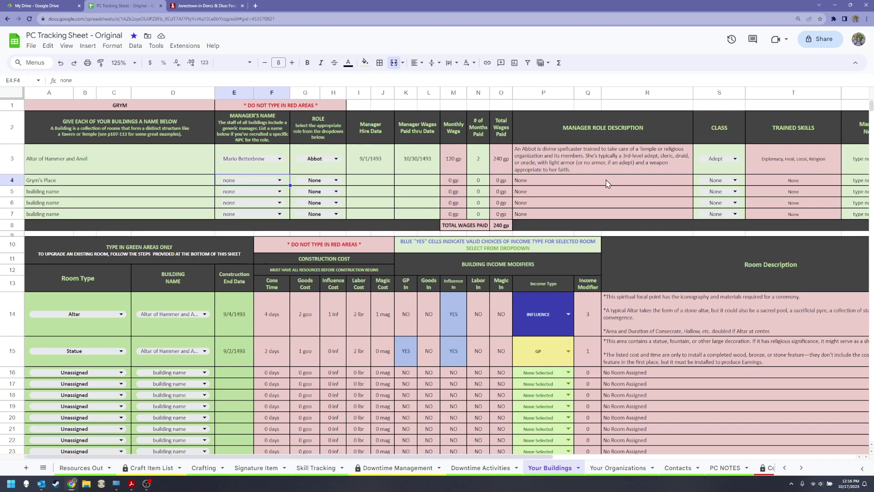
Step: Set the room type in the first unassigned row, below the Statue, to Bar
{"action": "scroll", "coordinate": [382, 206], "scroll_direction": "down", "scroll_amount": 2}
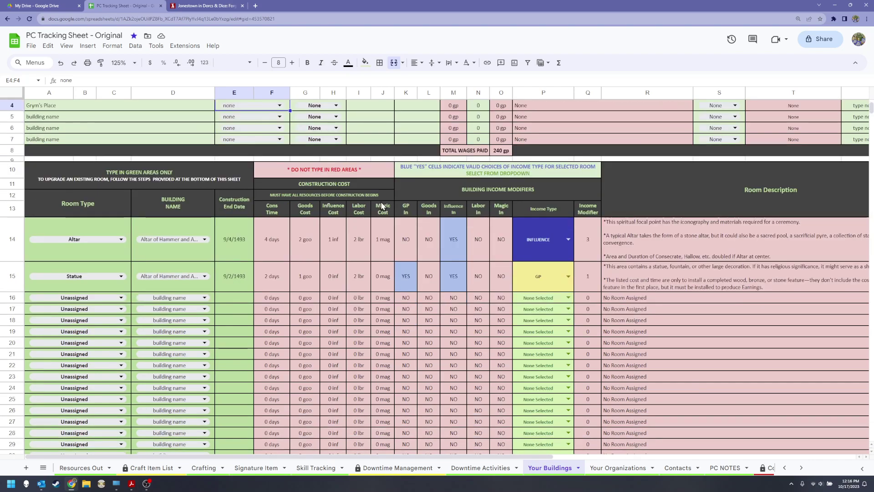
{"action": "left_click", "coordinate": [122, 299]}
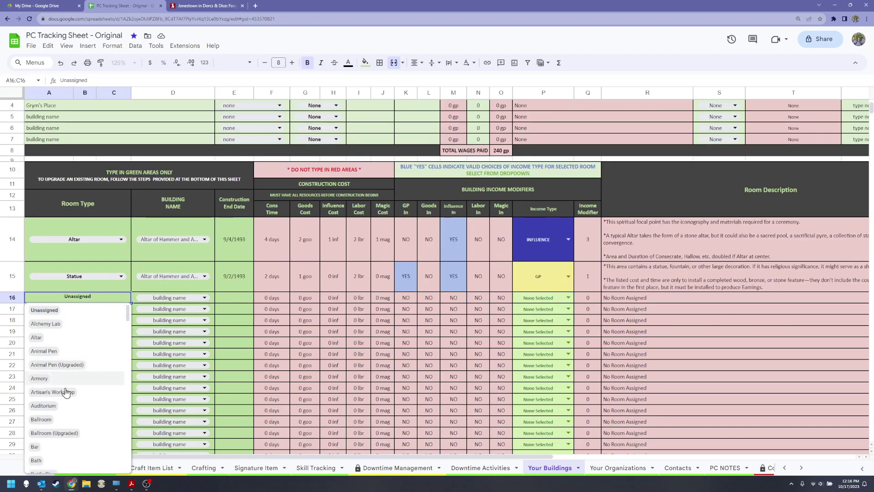
{"action": "left_click", "coordinate": [40, 447]}
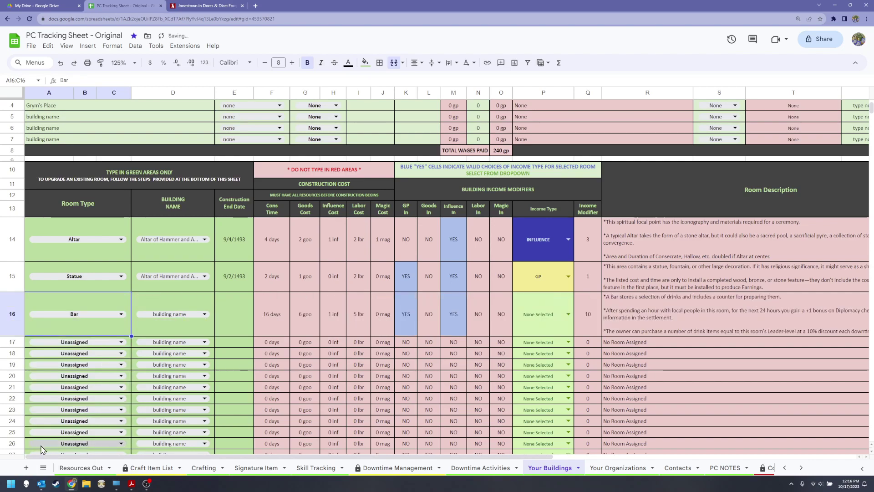
Step: Assign the Bar room to the building Grym's Place and set its income type to GP
{"action": "left_click", "coordinate": [198, 314]}
{"action": "left_click", "coordinate": [156, 358]}
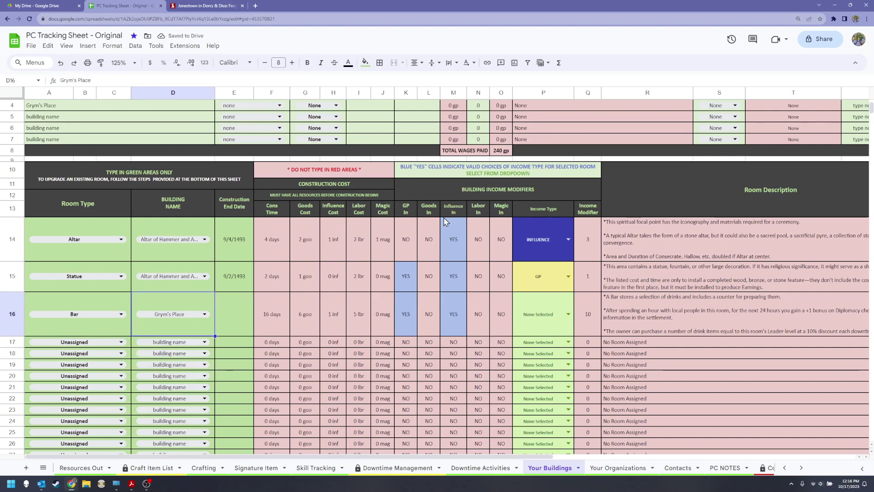
{"action": "left_click", "coordinate": [569, 314]}
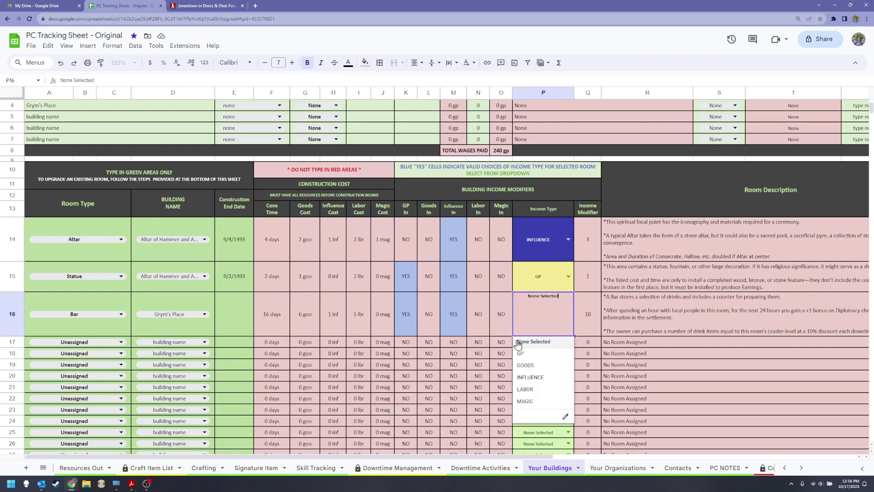
{"action": "left_click", "coordinate": [537, 355]}
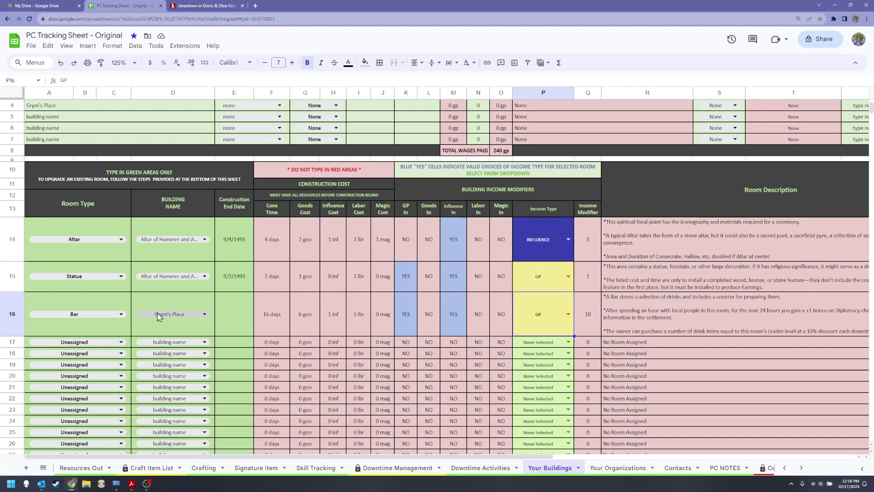
Step: Examine the Bar's construction end date field and the total construction costs below the room list
{"action": "left_click", "coordinate": [232, 317]}
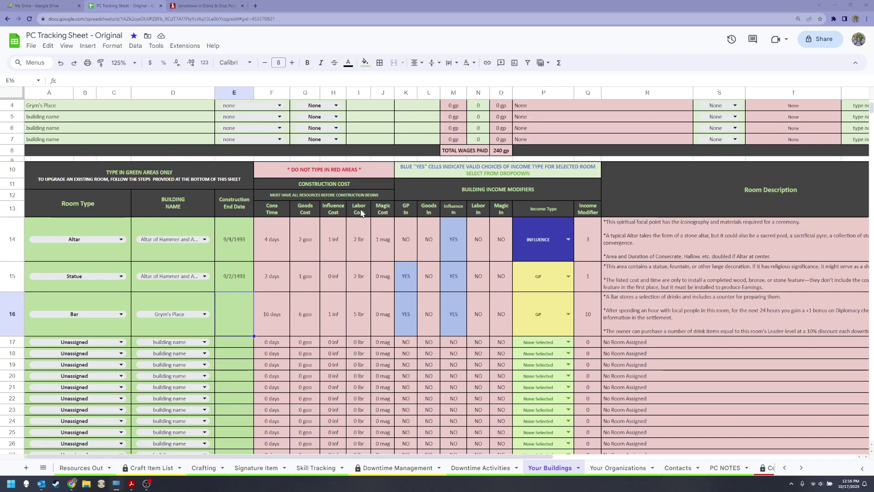
{"action": "scroll", "coordinate": [331, 282], "scroll_direction": "down", "scroll_amount": 3}
{"action": "scroll", "coordinate": [331, 283], "scroll_direction": "down", "scroll_amount": 4}
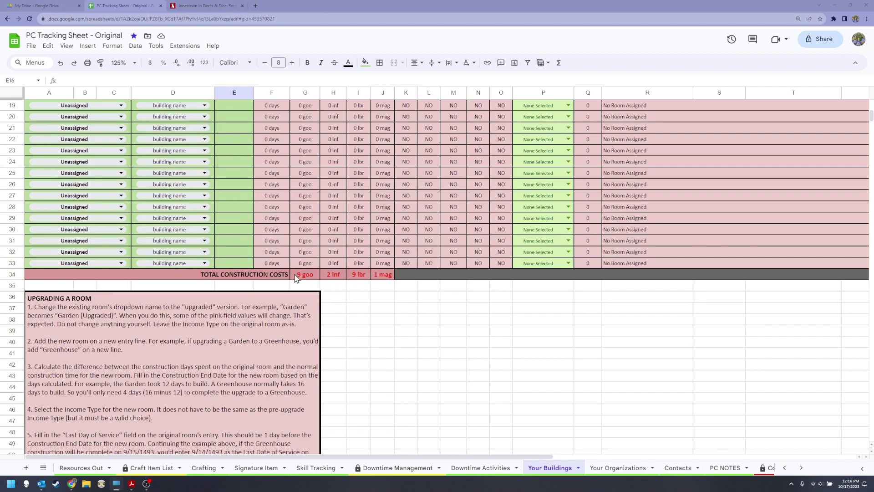
{"action": "scroll", "coordinate": [401, 278], "scroll_direction": "up", "scroll_amount": 5}
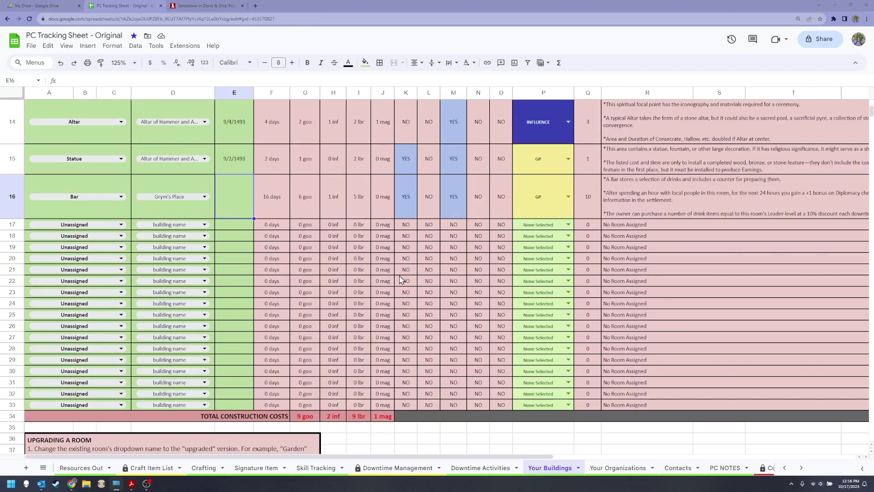
{"action": "scroll", "coordinate": [382, 380], "scroll_direction": "down", "scroll_amount": 2}
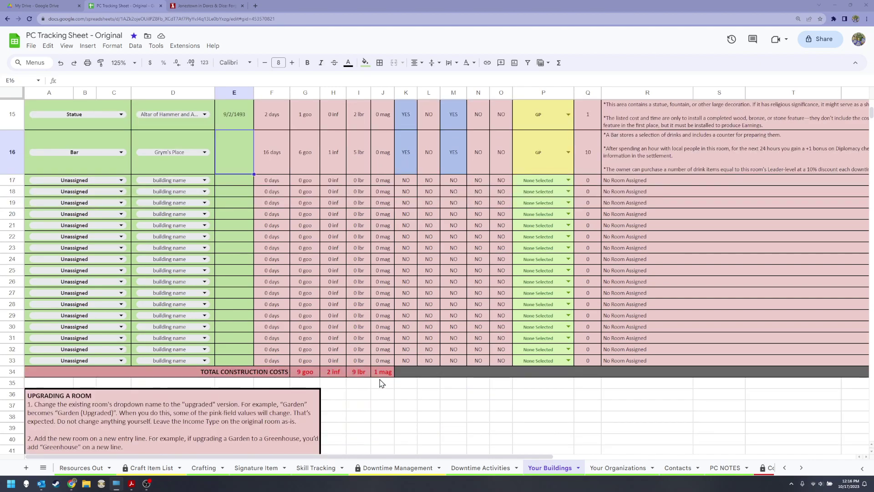
{"action": "scroll", "coordinate": [366, 374], "scroll_direction": "up", "scroll_amount": 3}
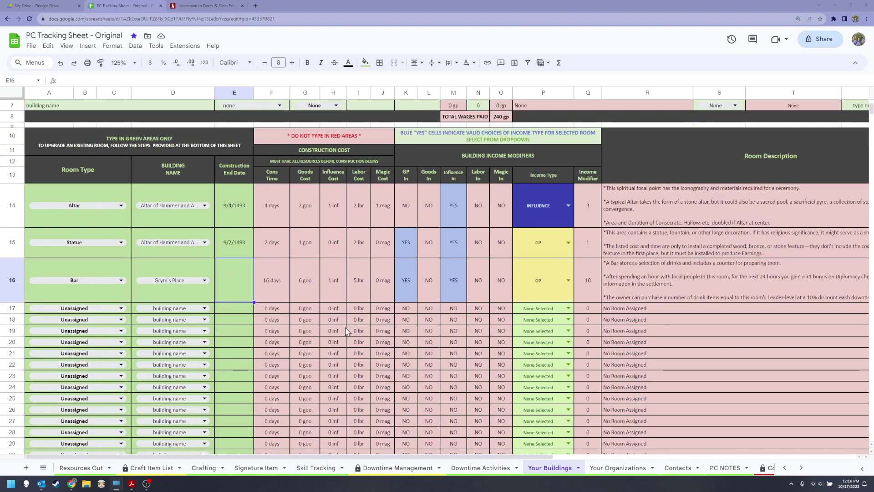
{"action": "scroll", "coordinate": [428, 428], "scroll_direction": "down", "scroll_amount": 3}
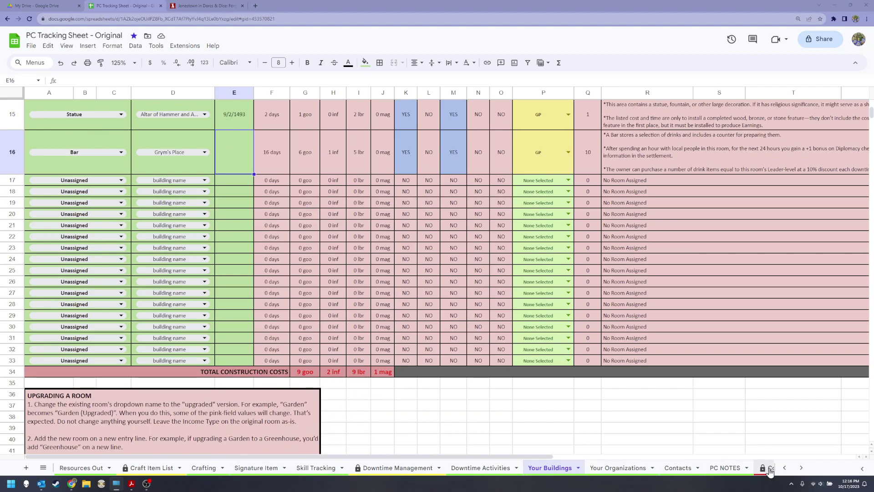
Step: Review the resource summary on the Data Summary sheet and the building income on the Resources In sheet
{"action": "left_click", "coordinate": [786, 469]}
{"action": "left_click", "coordinate": [151, 474]}
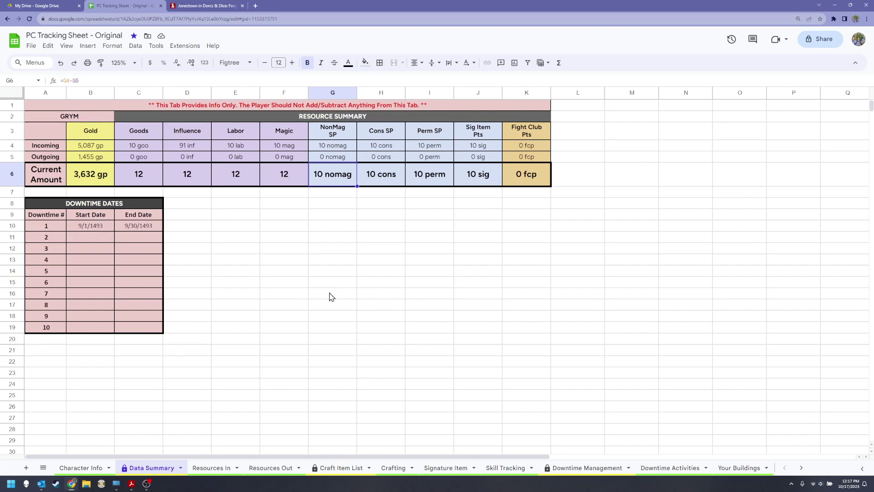
{"action": "left_click", "coordinate": [219, 469]}
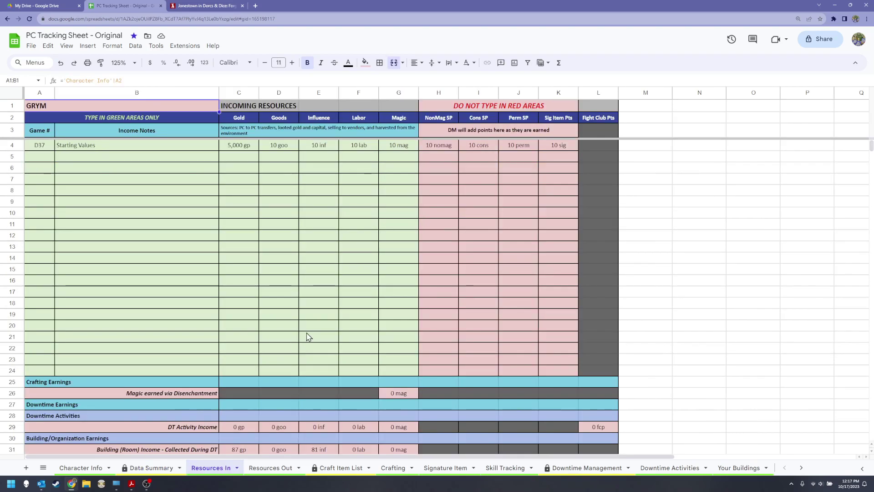
{"action": "scroll", "coordinate": [339, 320], "scroll_direction": "down", "scroll_amount": 5}
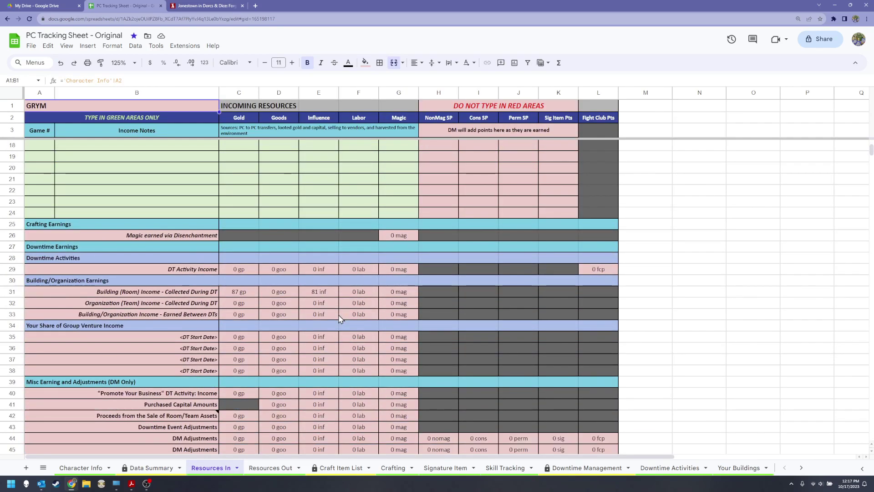
{"action": "scroll", "coordinate": [339, 319], "scroll_direction": "down", "scroll_amount": 1}
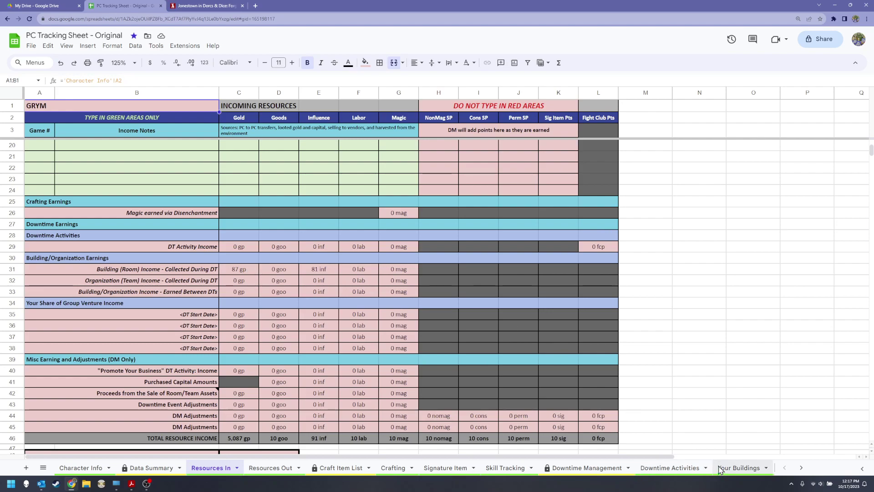
Step: Compare the room construction end dates on Your Buildings with the building income on Resources In
{"action": "left_click", "coordinate": [732, 469]}
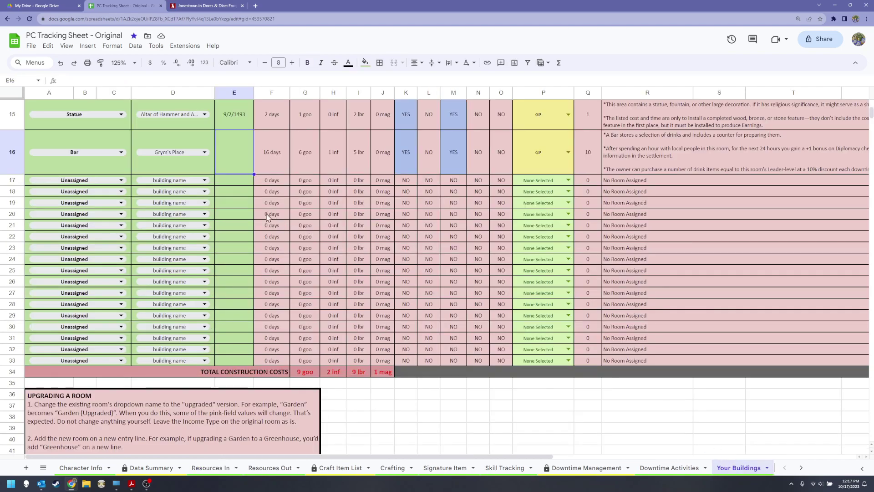
{"action": "scroll", "coordinate": [253, 155], "scroll_direction": "up", "scroll_amount": 3}
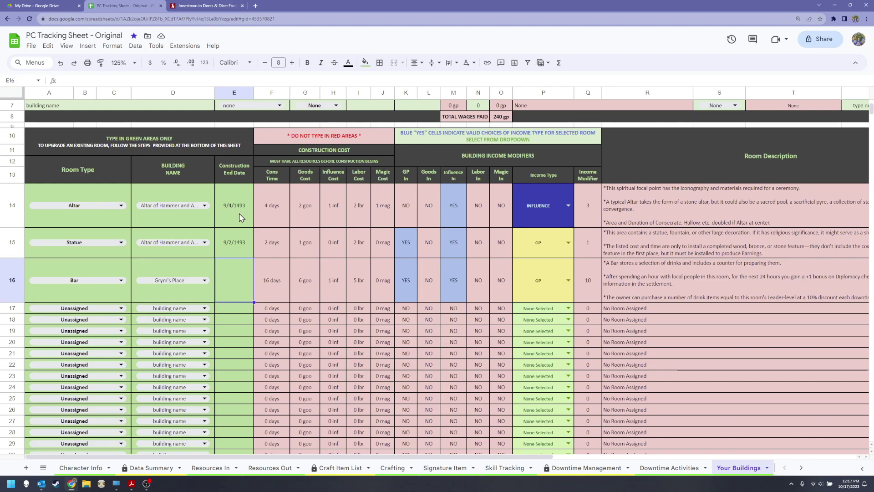
{"action": "left_click", "coordinate": [246, 254]}
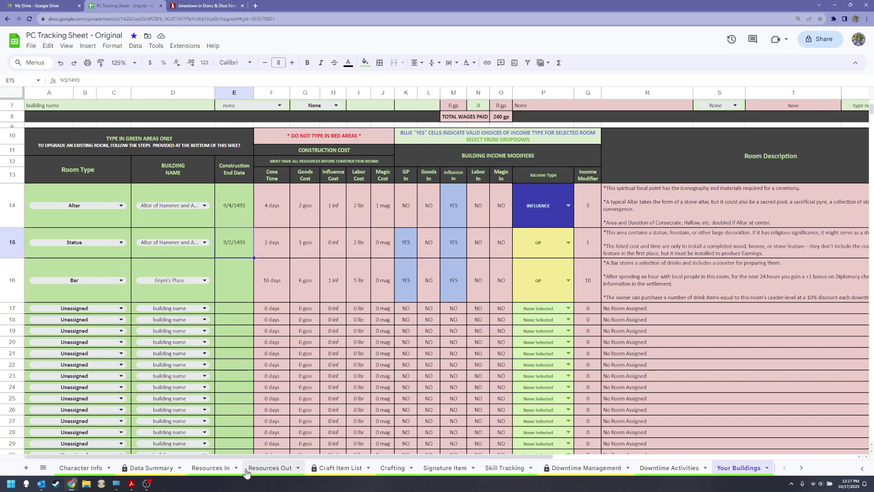
{"action": "left_click", "coordinate": [212, 467]}
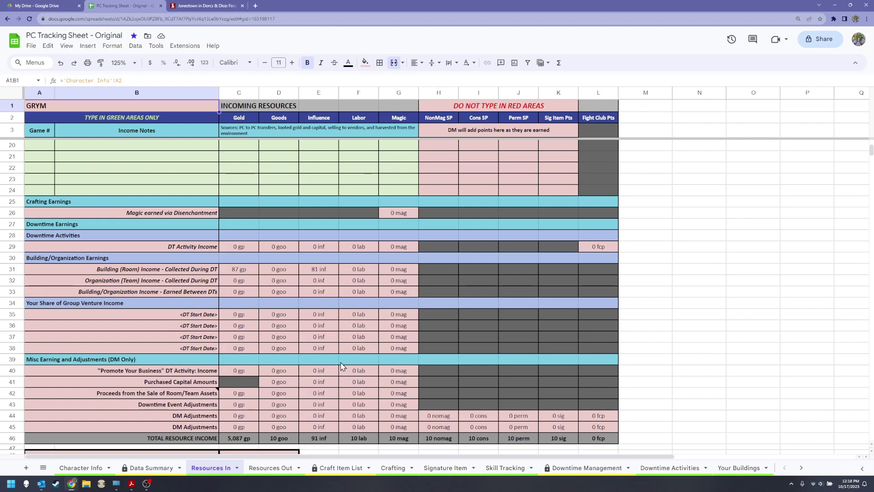
Step: Inspect the gold spent on building capital and on manager/leader wages on the Resources Out sheet
{"action": "left_click", "coordinate": [277, 469]}
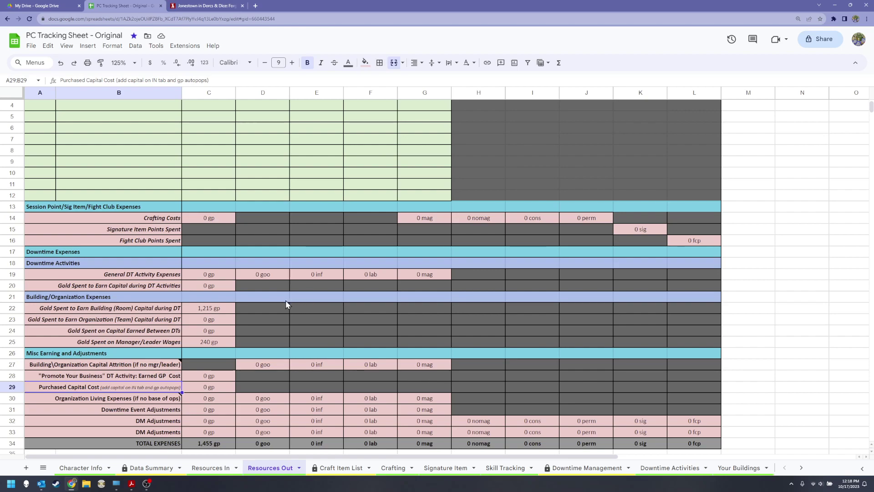
{"action": "left_click", "coordinate": [232, 310]}
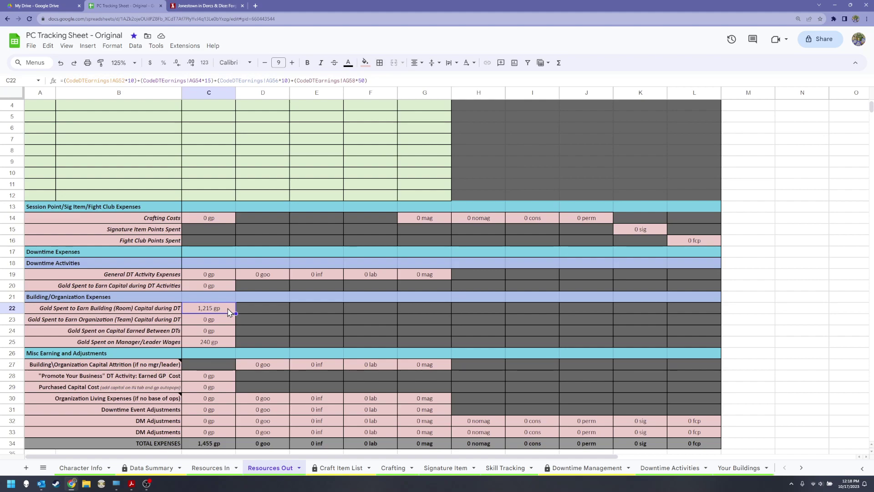
{"action": "left_click", "coordinate": [223, 347]}
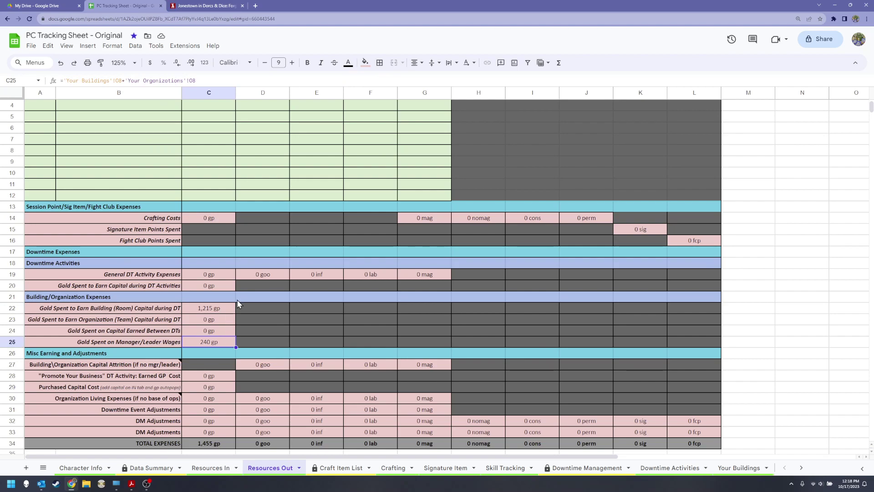
{"action": "scroll", "coordinate": [240, 302], "scroll_direction": "down", "scroll_amount": 2}
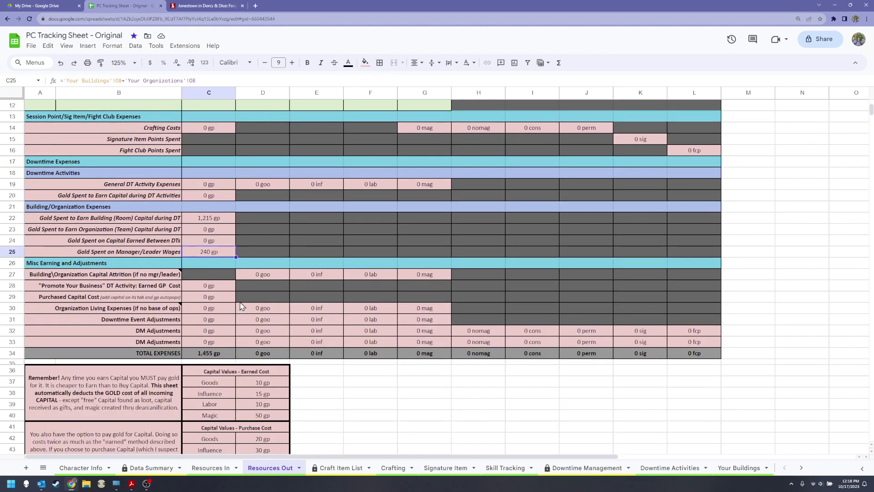
{"action": "scroll", "coordinate": [241, 309], "scroll_direction": "up", "scroll_amount": 2}
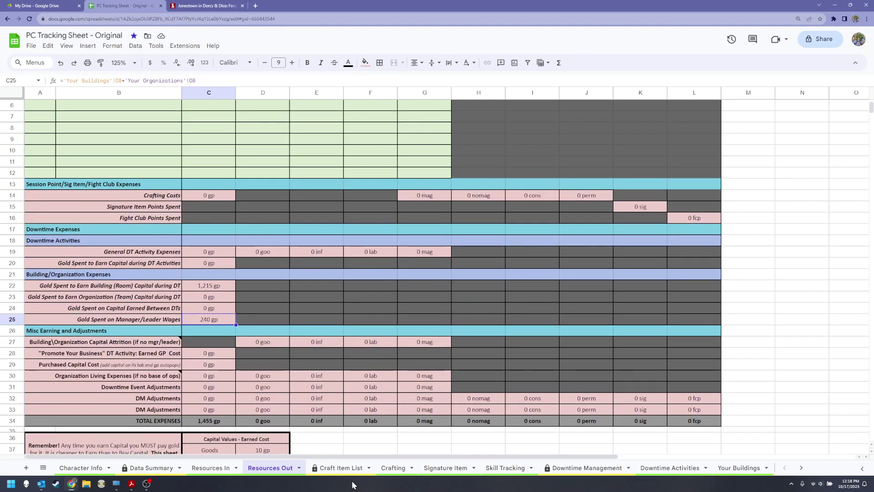
Step: Check the incoming, outgoing and current gold on the Data Summary sheet, along with the Goods column
{"action": "left_click", "coordinate": [150, 468]}
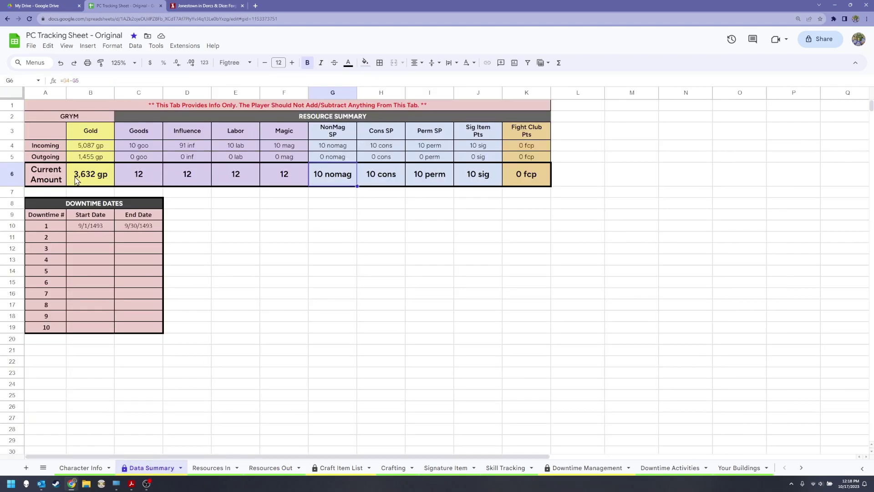
{"action": "left_click", "coordinate": [96, 148]}
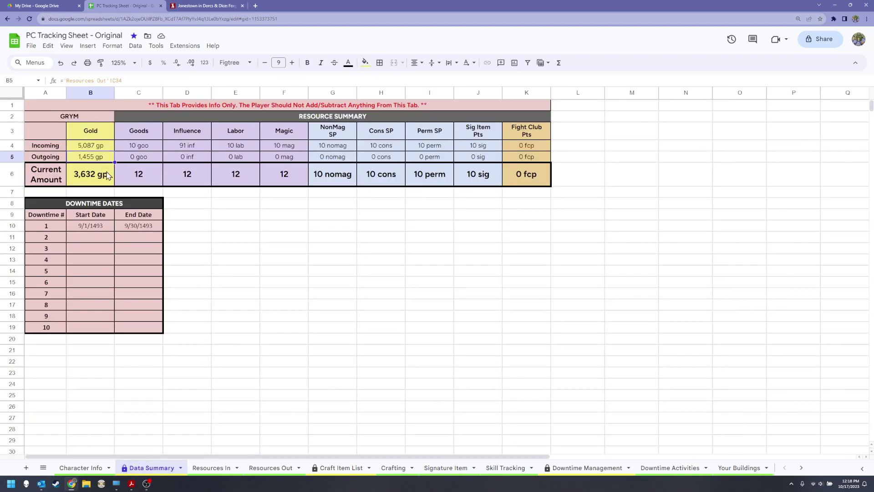
{"action": "left_click", "coordinate": [144, 138]}
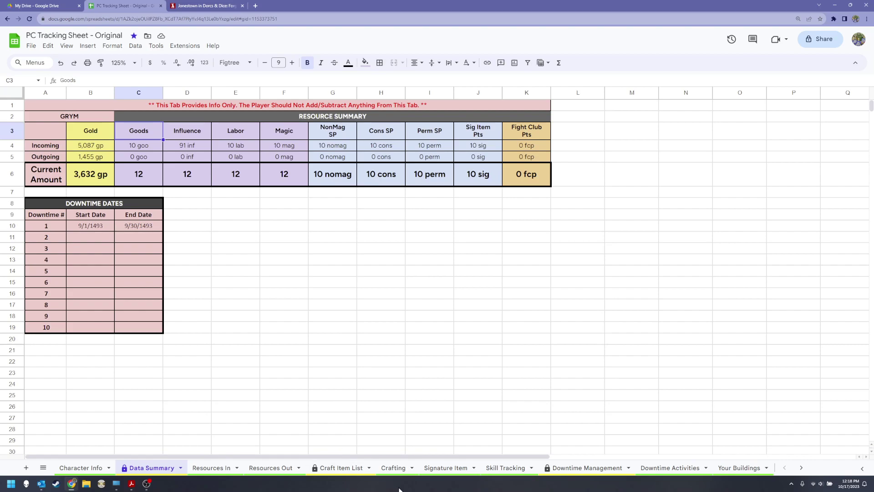
Step: Inspect the total goods, influence, labor and magic construction costs on the Your Buildings sheet
{"action": "left_click", "coordinate": [740, 469]}
{"action": "scroll", "coordinate": [596, 235], "scroll_direction": "down", "scroll_amount": 5}
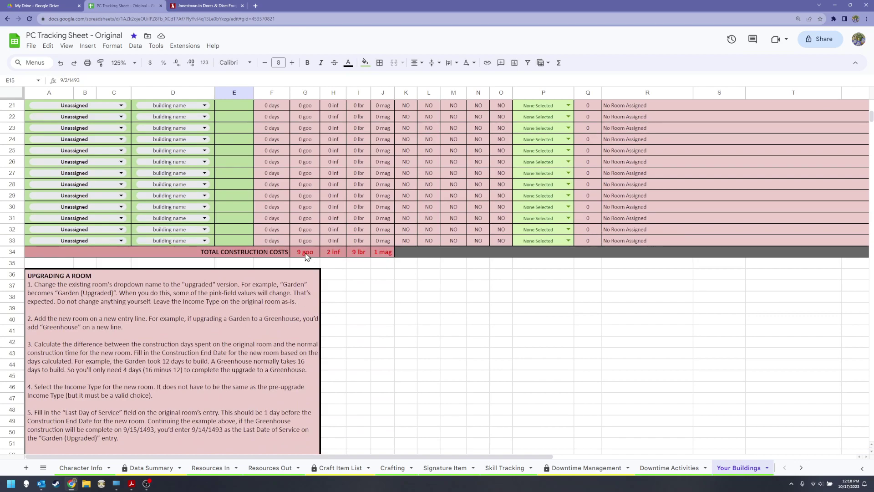
{"action": "left_click", "coordinate": [306, 255]}
{"action": "left_click", "coordinate": [332, 255]}
{"action": "left_click", "coordinate": [360, 255]}
{"action": "left_click", "coordinate": [382, 256]}
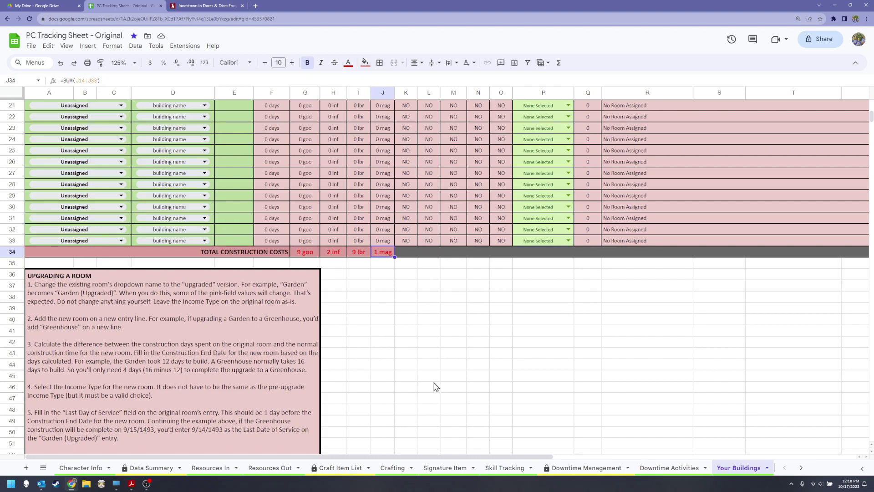
Step: Name the first organization Holy Ferridorn Gang on the Your Organizations sheet and choose none as its leader
{"action": "left_click", "coordinate": [803, 467]}
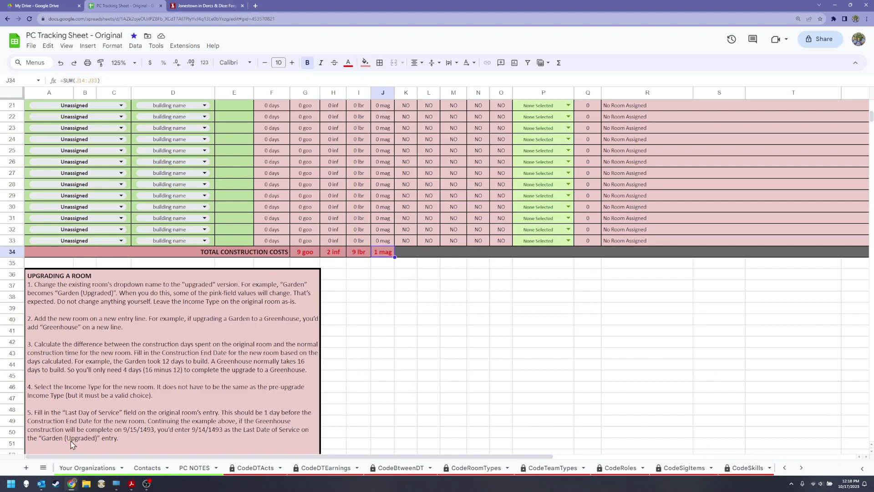
{"action": "left_click", "coordinate": [108, 469]}
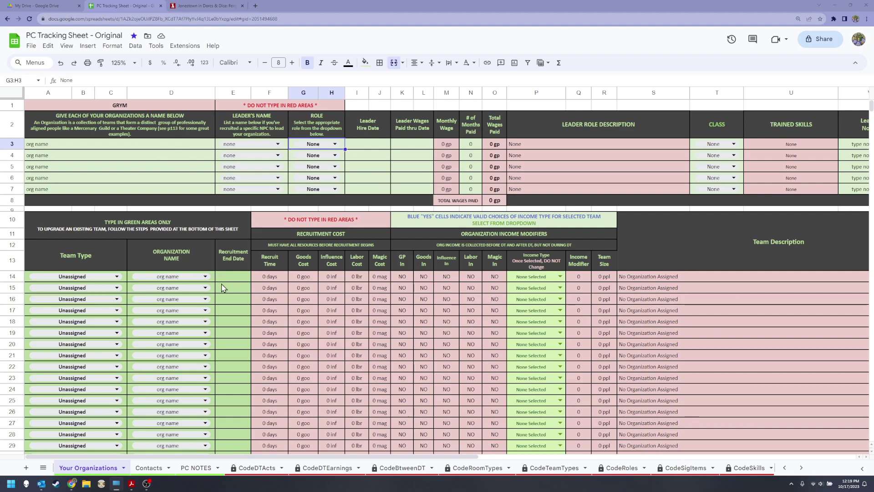
{"action": "left_click", "coordinate": [145, 146]}
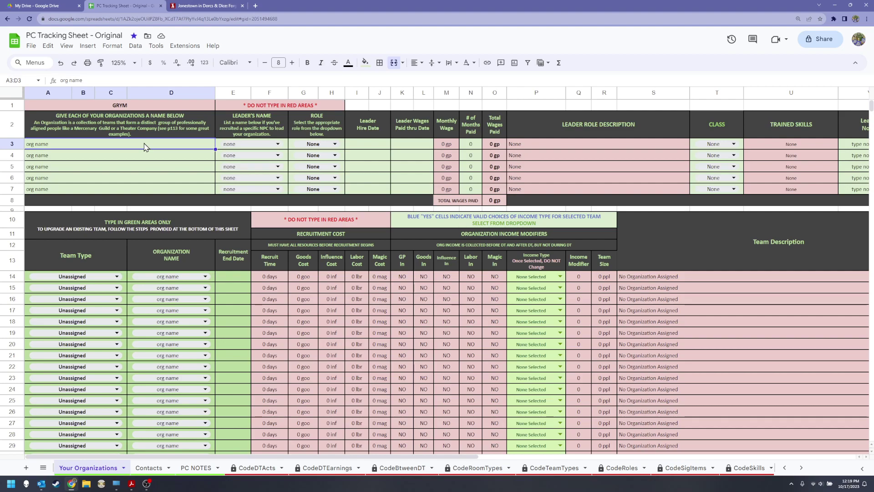
{"action": "type", "text": "Ho"}
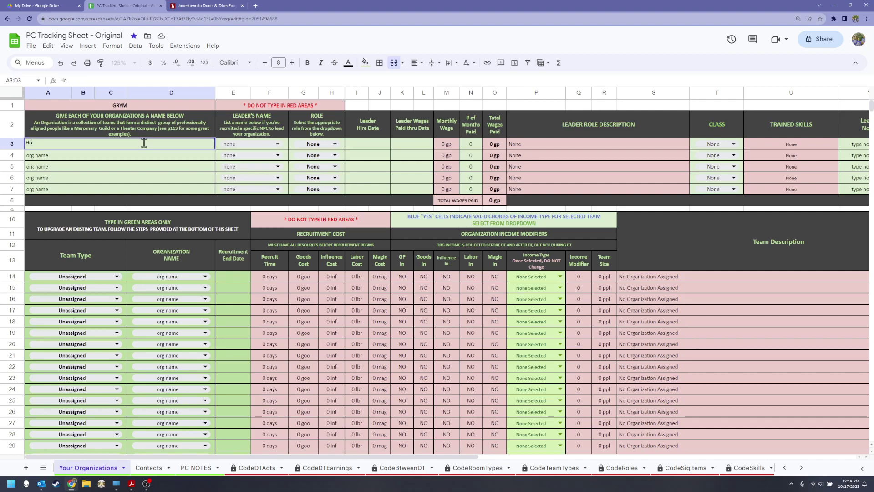
{"action": "type", "text": "ly Fer"}
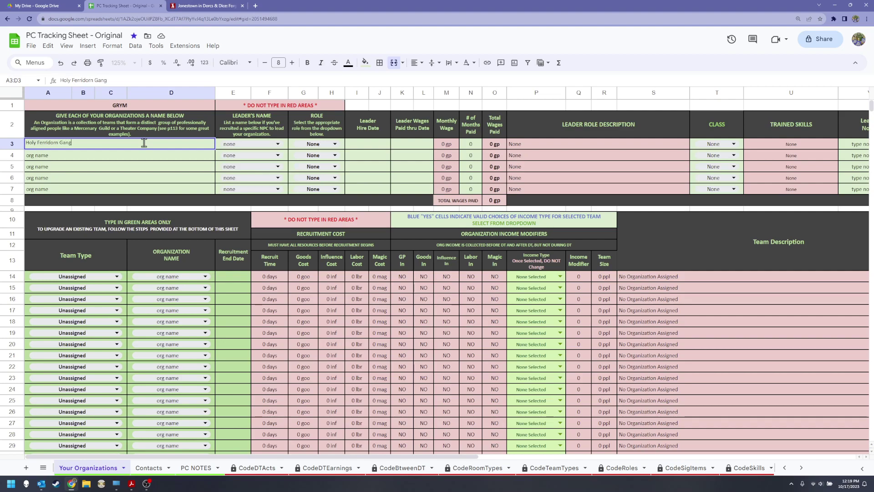
{"action": "type", "text": "ridorn Gang"}
{"action": "key", "text": "Return"}
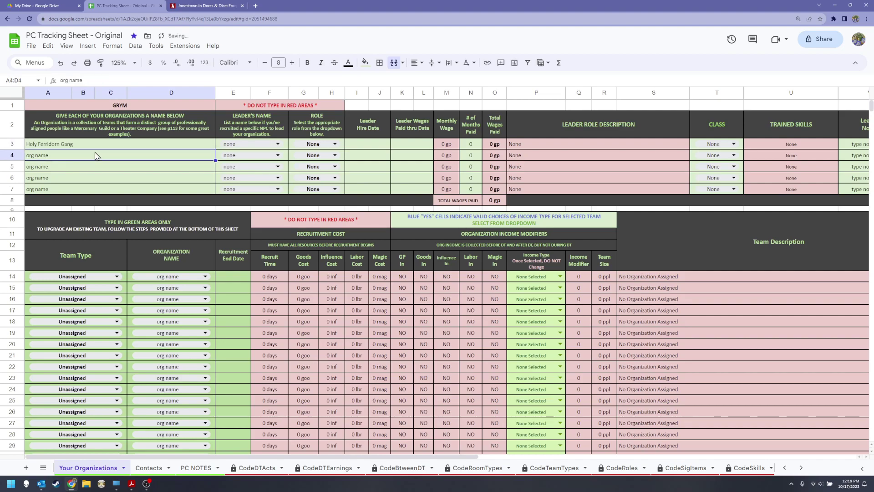
{"action": "left_click", "coordinate": [278, 143]}
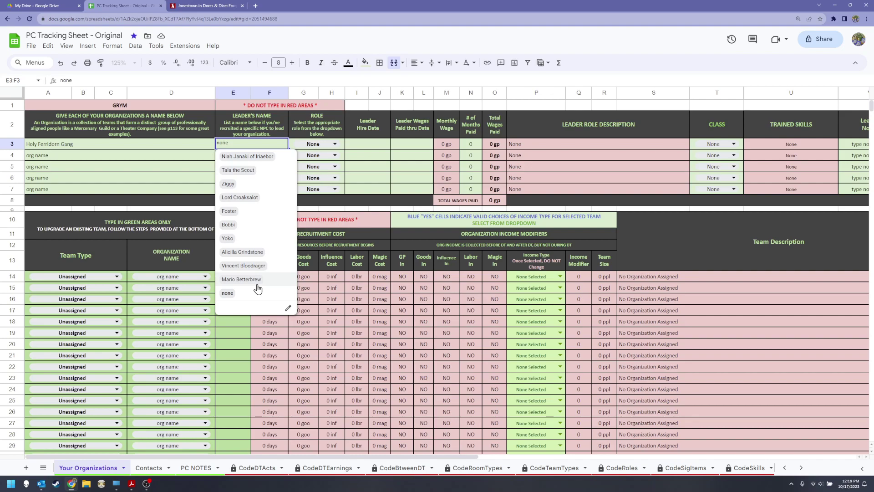
{"action": "left_click", "coordinate": [229, 294]}
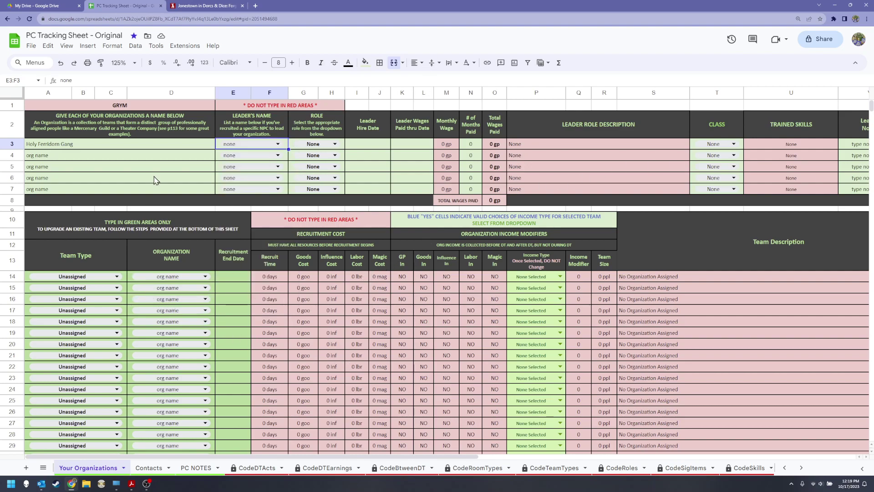
Step: Check which buildings can be chosen as the base for the Holy Ferridorn Gang, leaving the choice unset
{"action": "left_click_drag", "start_coordinate": [469, 458], "coordinate": [613, 472]}
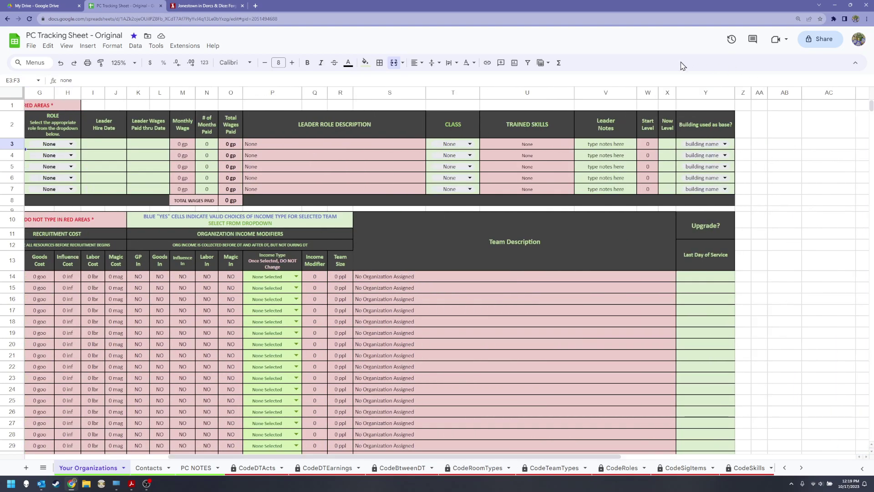
{"action": "left_click", "coordinate": [727, 145]}
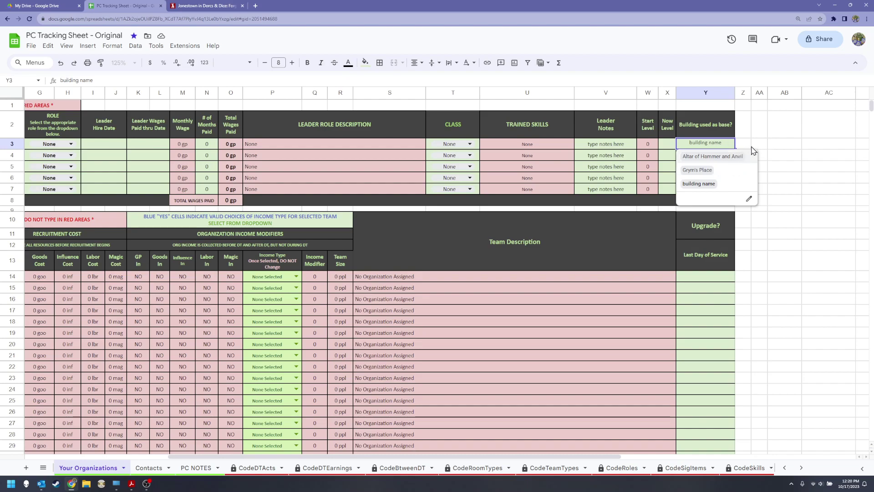
{"action": "left_click", "coordinate": [767, 135]}
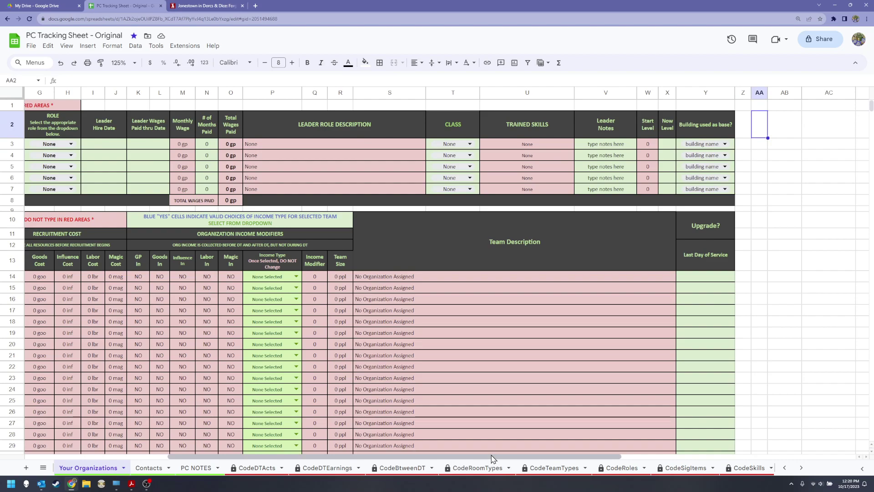
{"action": "left_click_drag", "start_coordinate": [487, 459], "coordinate": [331, 460]}
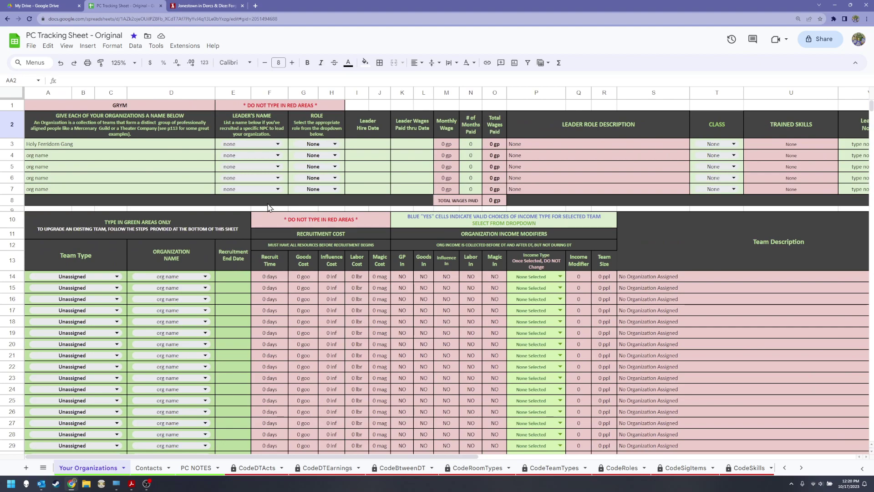
Step: Assign Acolyte as the first team type and Soldiers as the second in the team list
{"action": "left_click", "coordinate": [116, 276]}
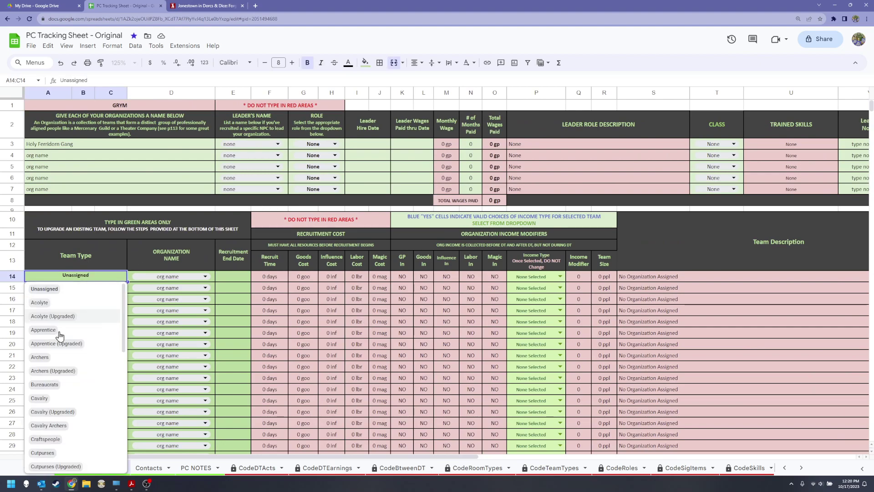
{"action": "left_click", "coordinate": [40, 302]}
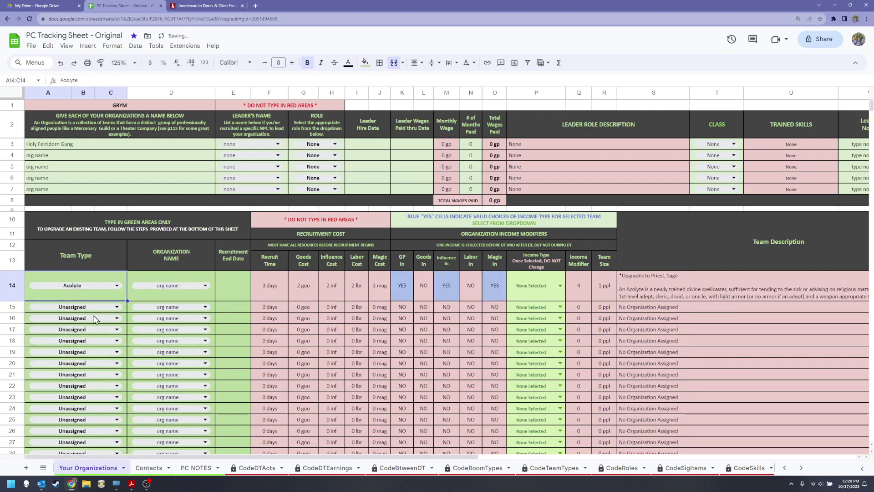
{"action": "left_click", "coordinate": [117, 307]}
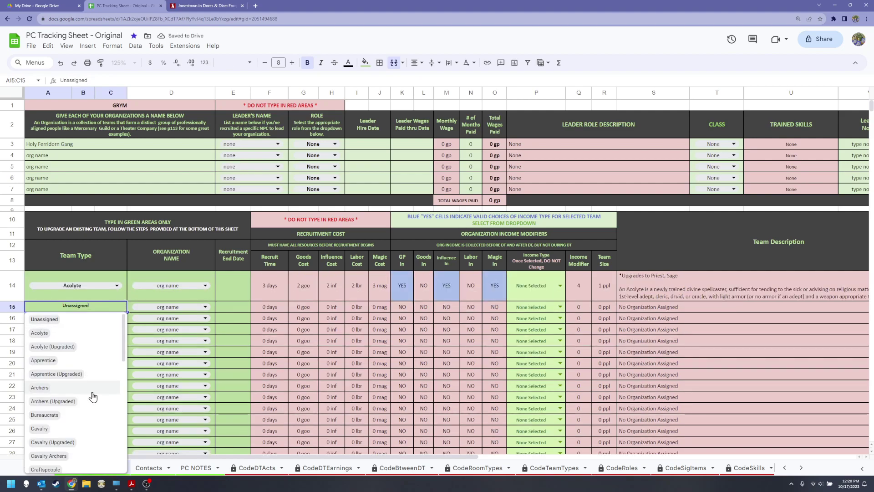
{"action": "scroll", "coordinate": [76, 413], "scroll_direction": "down", "scroll_amount": 6}
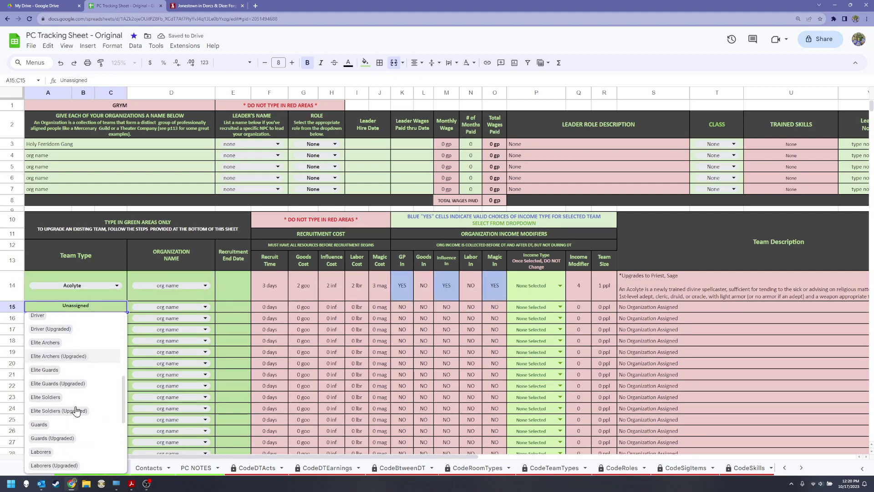
{"action": "scroll", "coordinate": [75, 411], "scroll_direction": "down", "scroll_amount": 1}
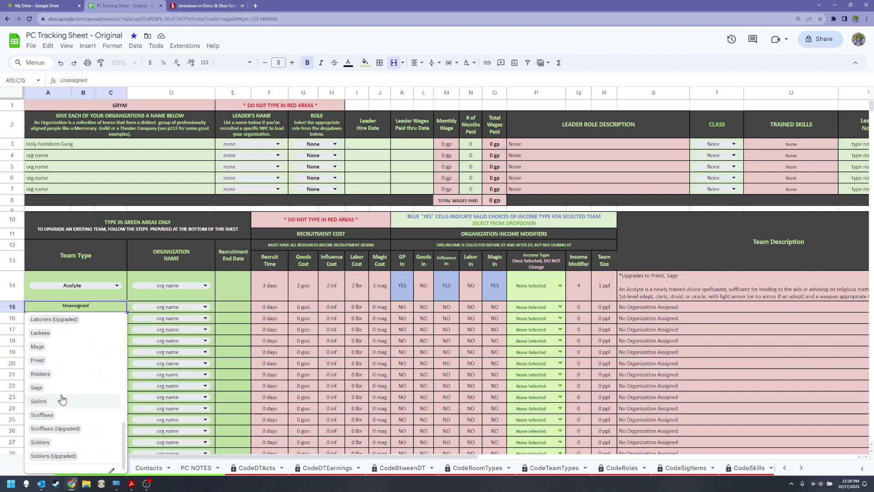
{"action": "left_click", "coordinate": [47, 443]}
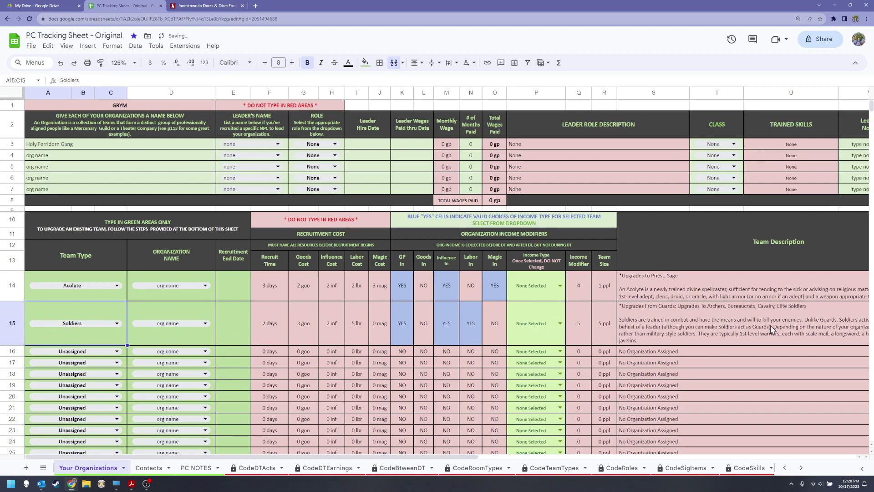
Step: Inspect the team descriptions and the recruitment end date cells for the Acolyte and Soldiers teams
{"action": "left_click", "coordinate": [768, 314]}
{"action": "left_click", "coordinate": [775, 289]}
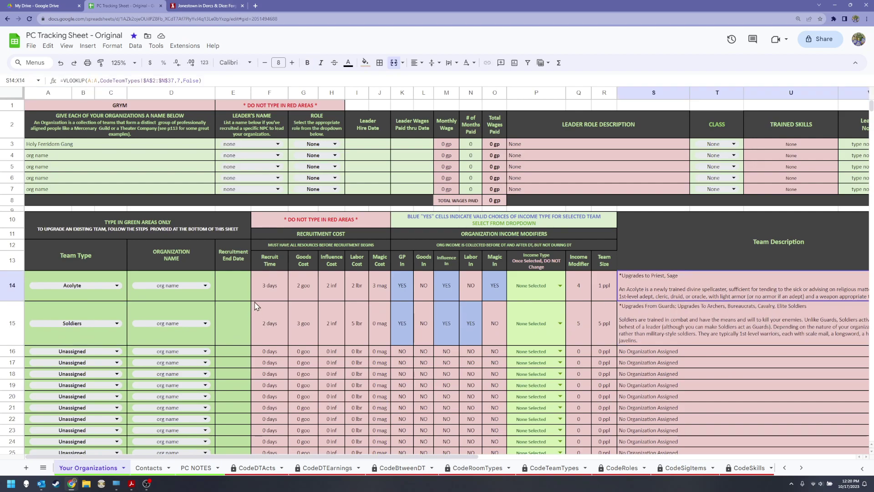
{"action": "left_click", "coordinate": [241, 298]}
{"action": "left_click", "coordinate": [237, 315]}
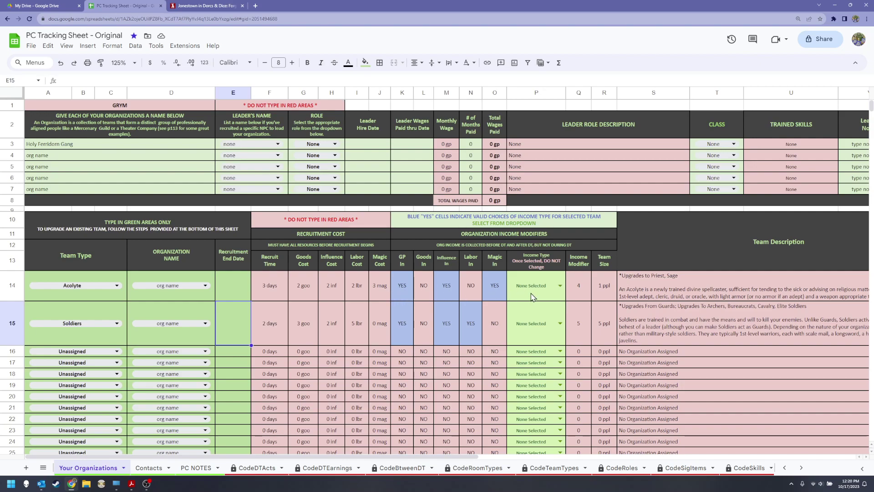
Step: Set the income type to MAGIC for the Acolyte team and GP for the Soldiers team
{"action": "left_click", "coordinate": [559, 287]}
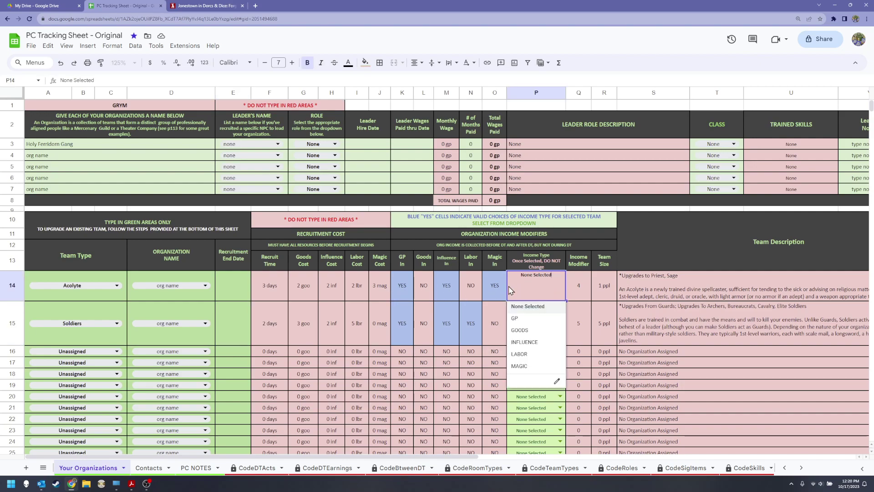
{"action": "left_click", "coordinate": [524, 366]}
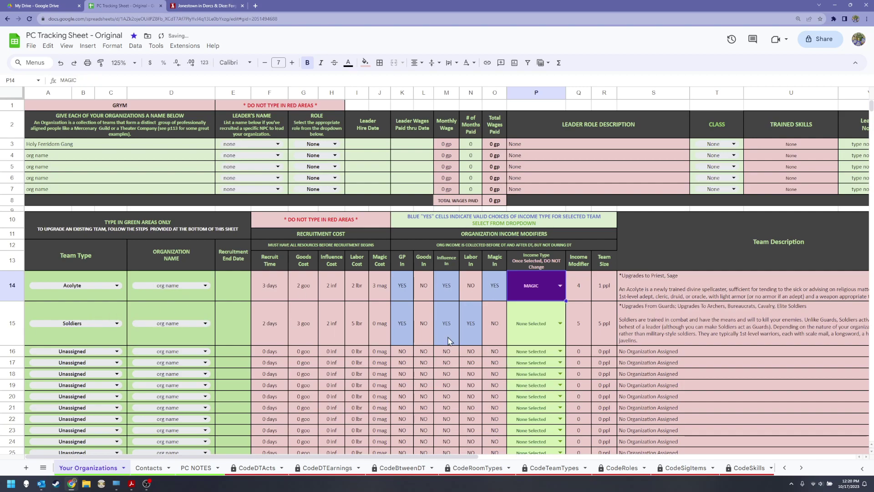
{"action": "left_click", "coordinate": [562, 324]}
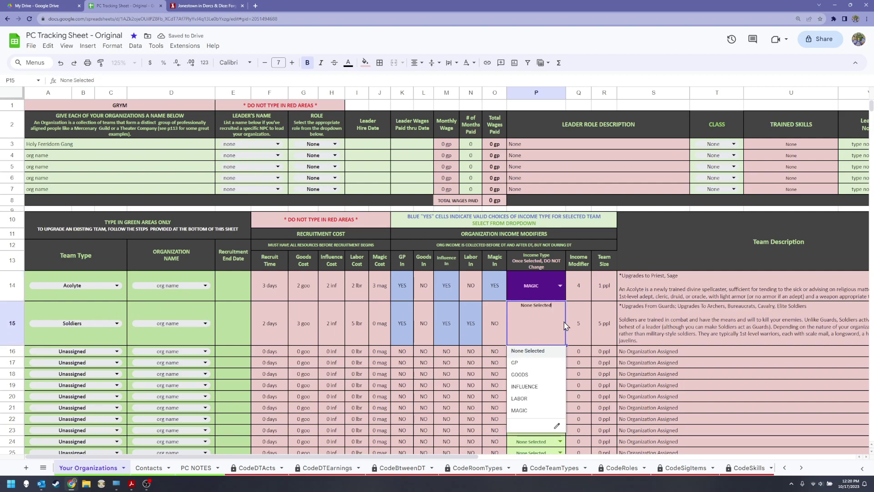
{"action": "left_click", "coordinate": [518, 363]}
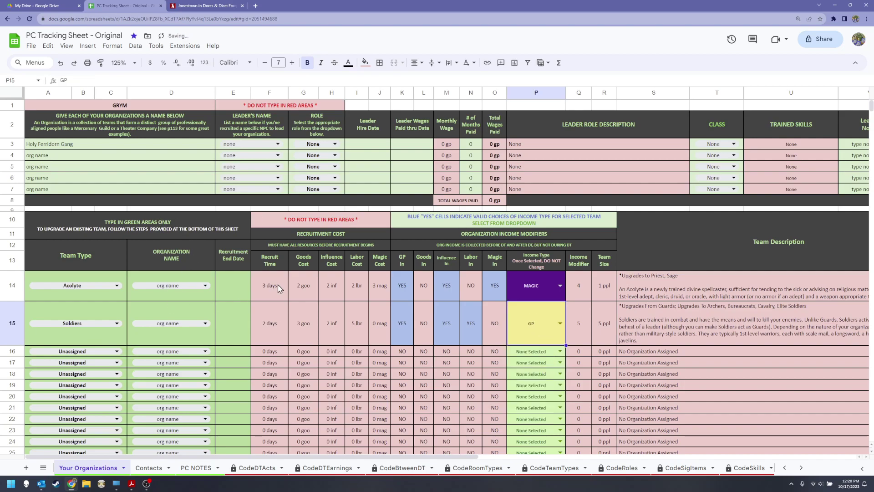
Step: Examine the Soldiers team description and the Last Day of Service cells for both teams
{"action": "left_click", "coordinate": [786, 323]}
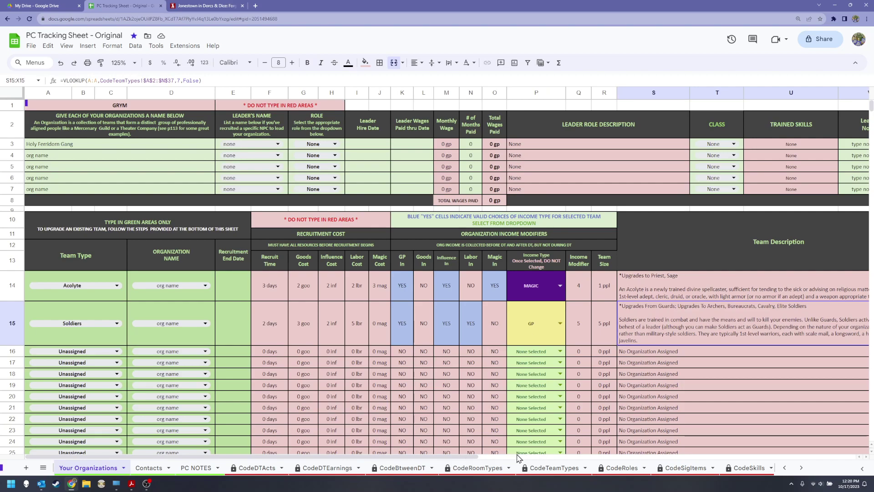
{"action": "left_click_drag", "start_coordinate": [463, 457], "coordinate": [596, 461]}
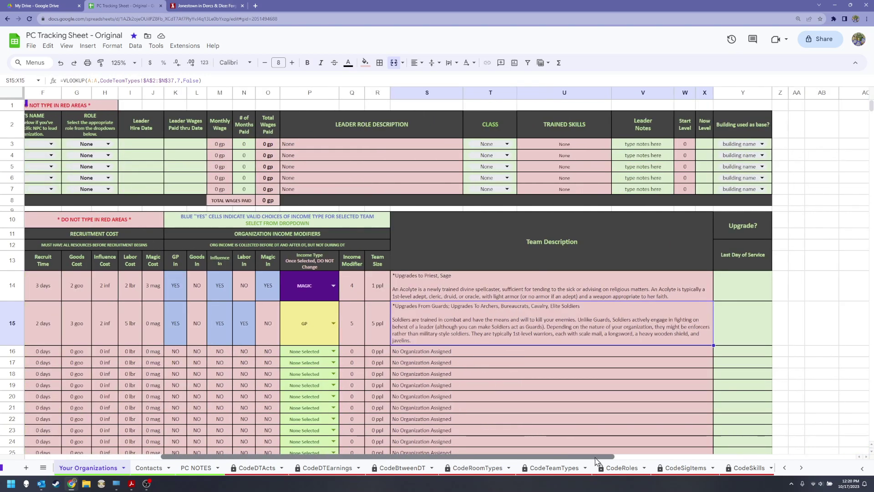
{"action": "left_click_drag", "start_coordinate": [597, 461], "coordinate": [624, 462]}
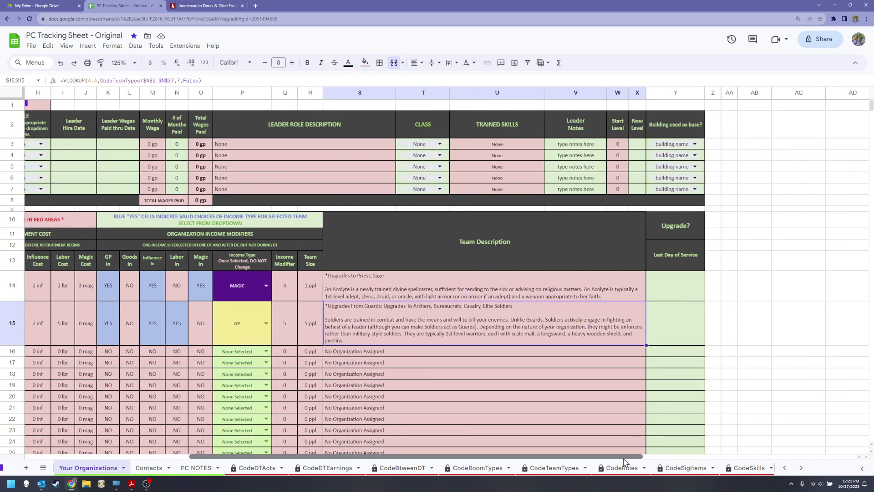
{"action": "left_click", "coordinate": [690, 298]}
{"action": "left_click", "coordinate": [688, 319]}
{"action": "left_click_drag", "start_coordinate": [591, 461], "coordinate": [386, 470]}
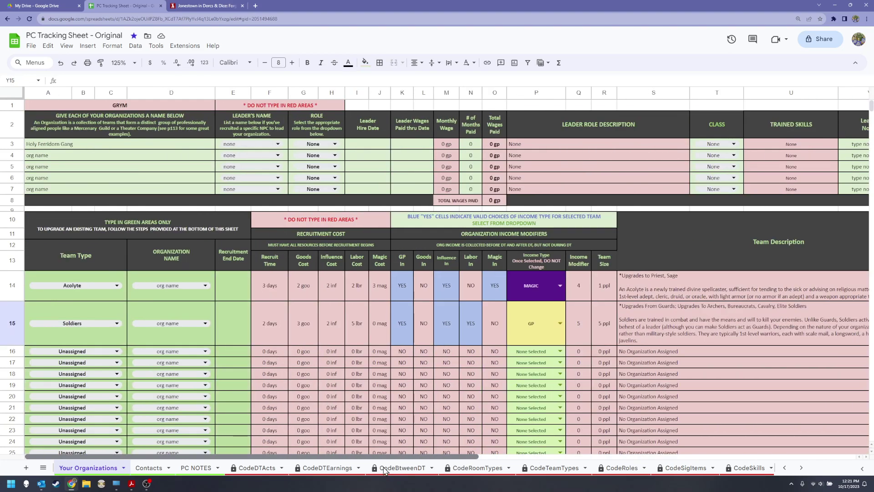
Step: Change the first team's type from Acolyte to Acolyte (Upgraded)
{"action": "left_click", "coordinate": [117, 287]}
{"action": "scroll", "coordinate": [124, 357], "scroll_direction": "down", "scroll_amount": 4}
{"action": "scroll", "coordinate": [124, 358], "scroll_direction": "down", "scroll_amount": 4}
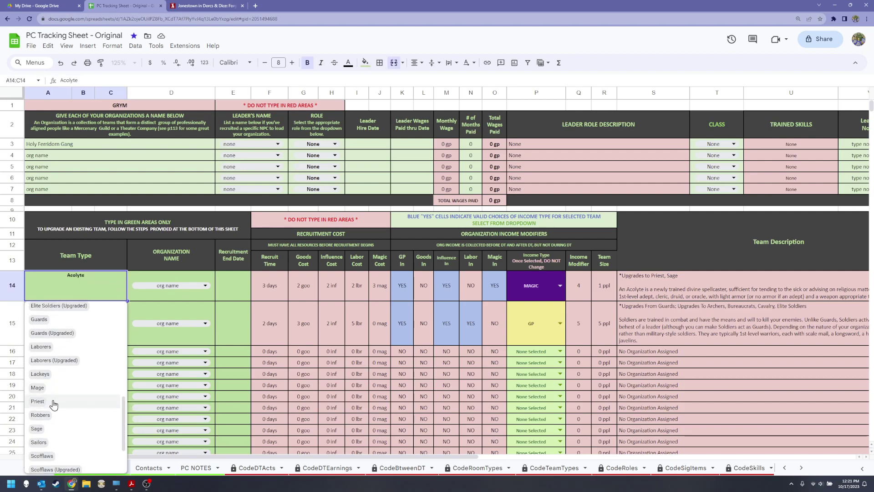
{"action": "left_click_drag", "start_coordinate": [123, 417], "coordinate": [124, 315]}
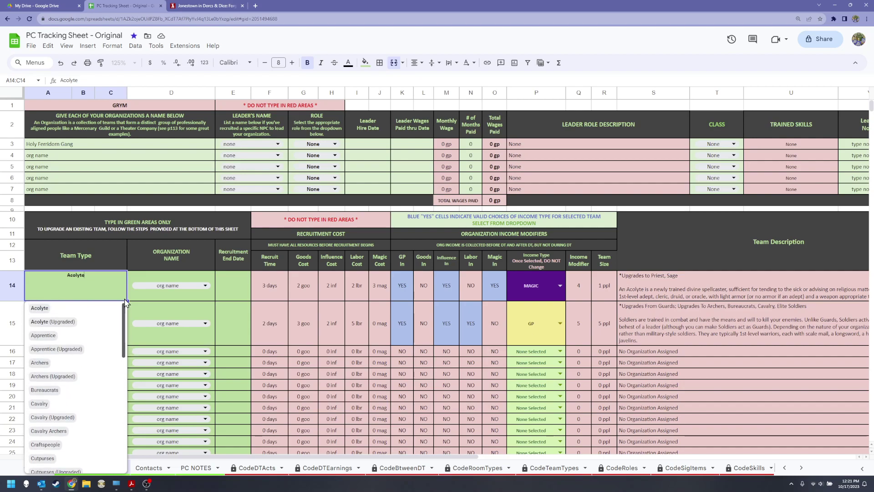
{"action": "left_click", "coordinate": [62, 325]}
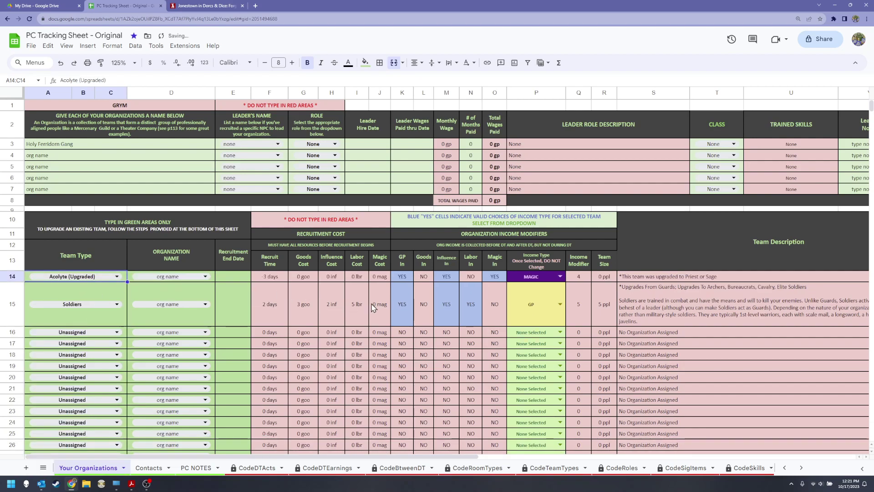
Step: Add Priest as a new team in the first unassigned row, below Soldiers
{"action": "left_click", "coordinate": [115, 333]}
{"action": "left_click_drag", "start_coordinate": [123, 355], "coordinate": [135, 449]}
{"action": "left_click", "coordinate": [38, 379]}
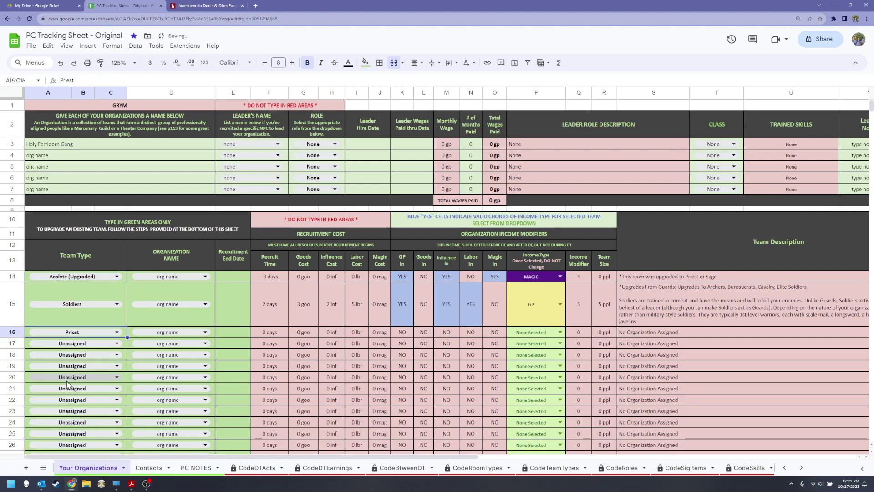
Step: Read the Upgrading a Team instructions and check the Recruitment End Date and Last Day of Service cells of the three teams
{"action": "scroll", "coordinate": [233, 375], "scroll_direction": "down", "scroll_amount": 3}
{"action": "scroll", "coordinate": [233, 375], "scroll_direction": "down", "scroll_amount": 5}
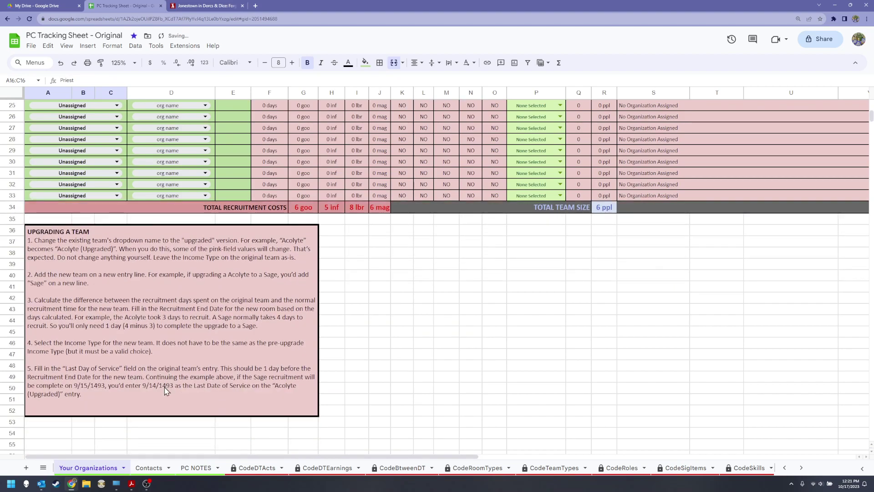
{"action": "scroll", "coordinate": [253, 334], "scroll_direction": "up", "scroll_amount": 8}
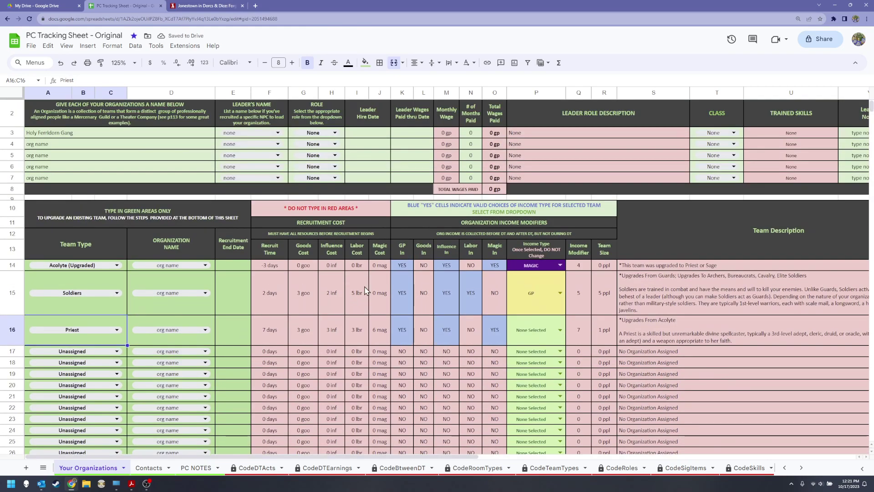
{"action": "left_click", "coordinate": [232, 296]}
{"action": "left_click", "coordinate": [223, 340]}
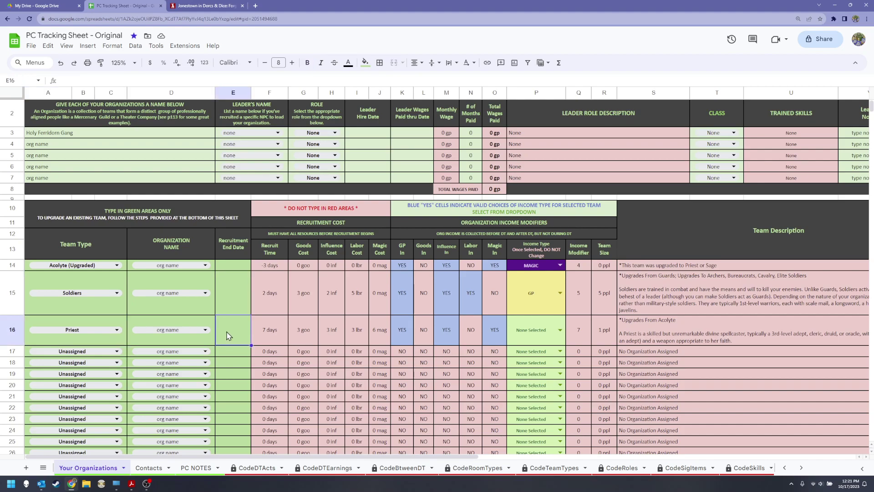
{"action": "left_click", "coordinate": [236, 268]}
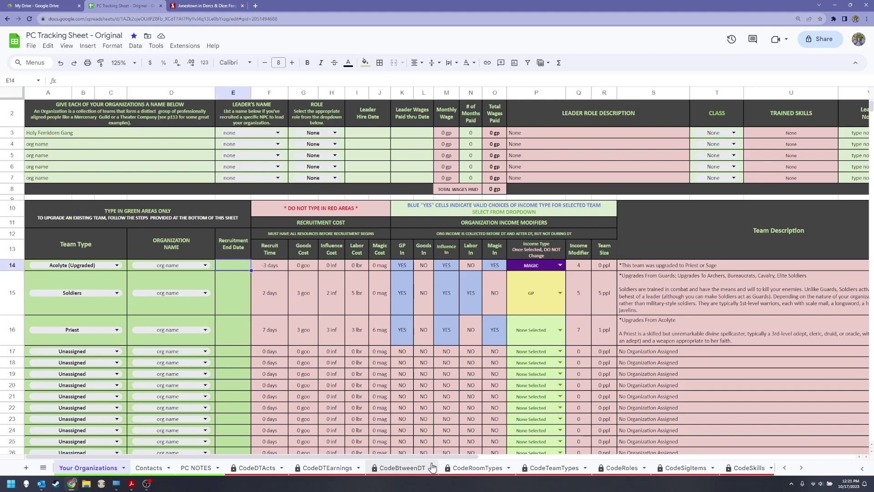
{"action": "left_click_drag", "start_coordinate": [448, 457], "coordinate": [587, 461]}
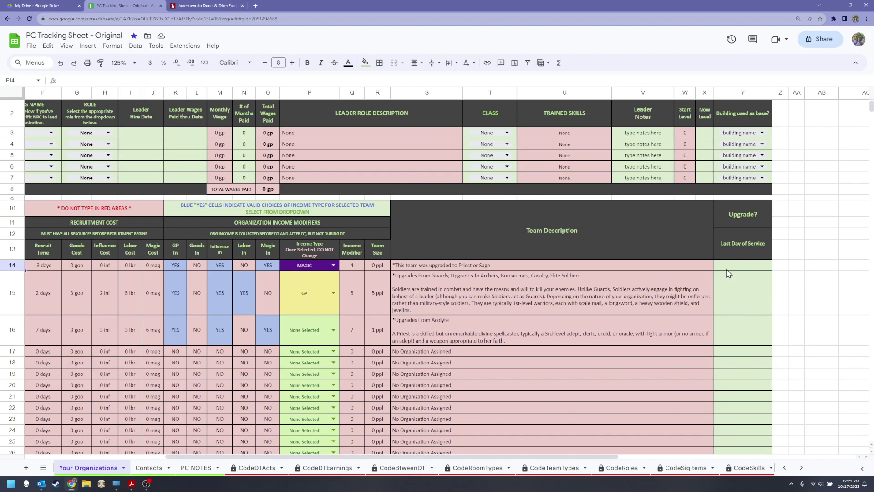
{"action": "left_click_drag", "start_coordinate": [727, 267], "coordinate": [730, 328]}
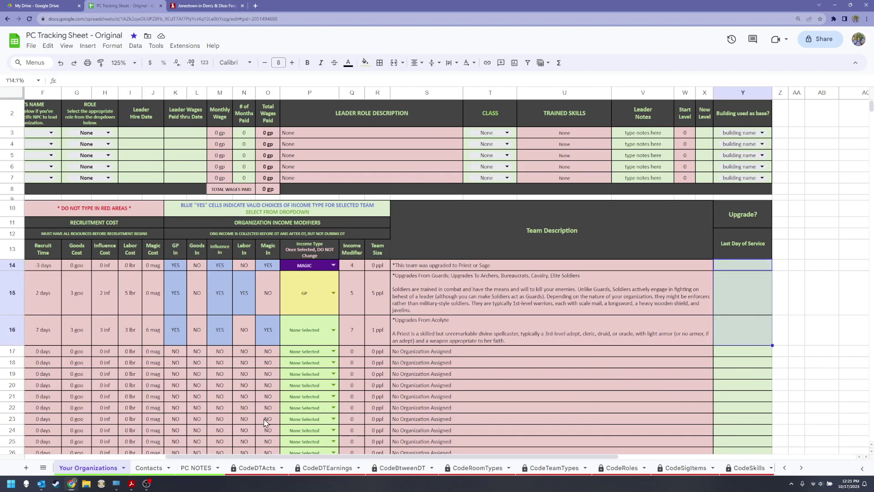
Step: Look over the Contacts, Your Buildings and Downtime Activities sheets, and open the Resources In sheet to check building and organization earnings
{"action": "left_click", "coordinate": [149, 468]}
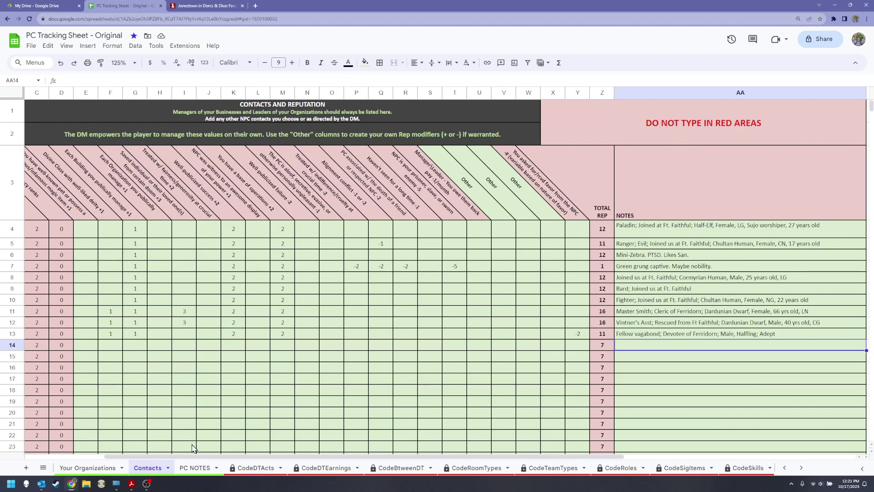
{"action": "left_click", "coordinate": [92, 469]}
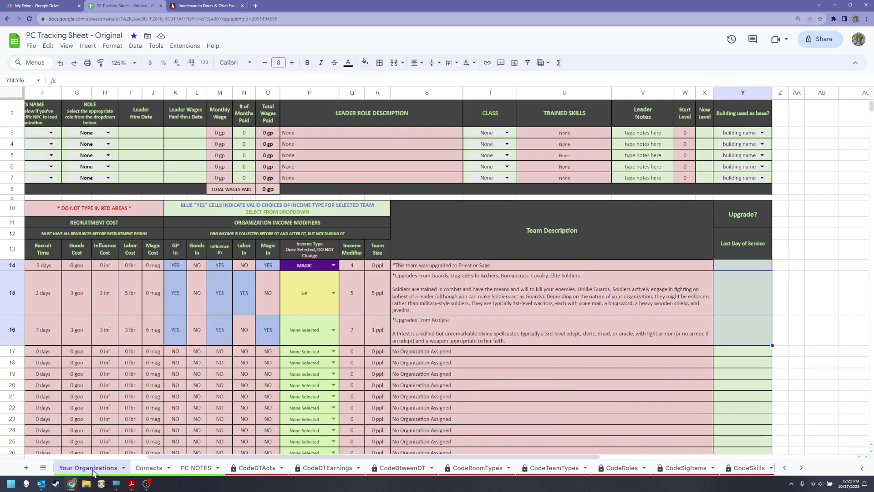
{"action": "left_click", "coordinate": [784, 468]}
{"action": "left_click", "coordinate": [738, 469]}
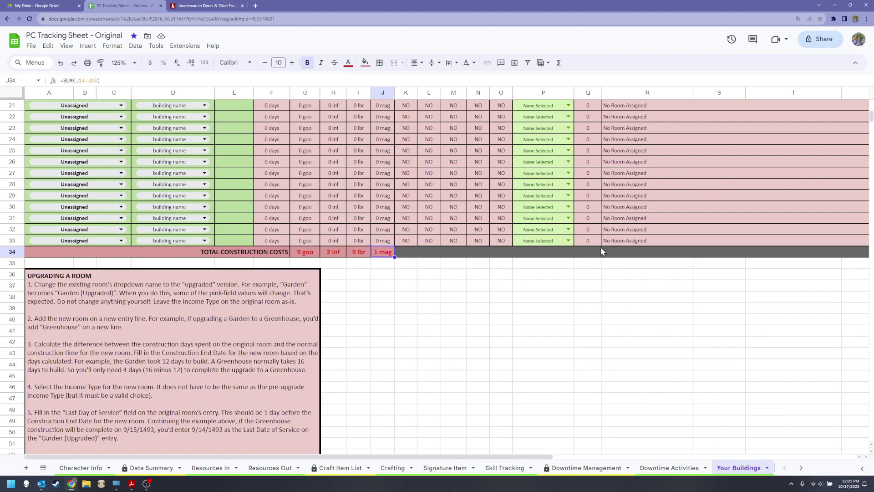
{"action": "scroll", "coordinate": [605, 250], "scroll_direction": "up", "scroll_amount": 5}
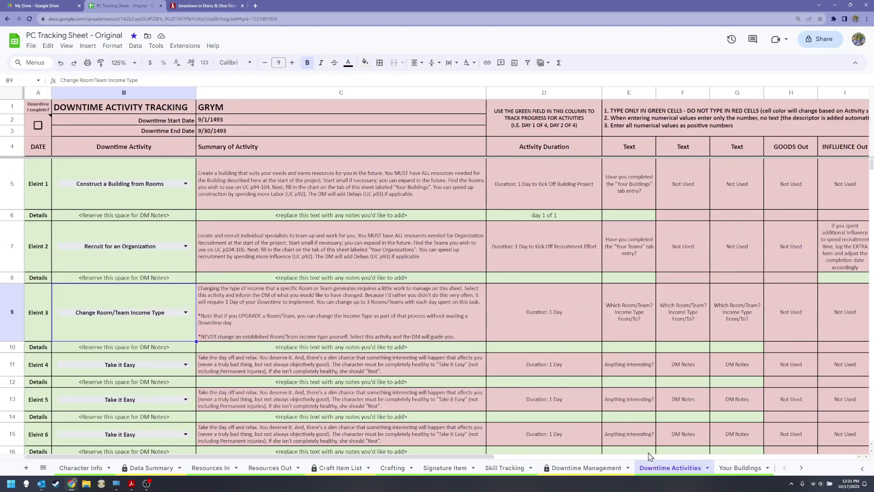
{"action": "left_click", "coordinate": [658, 468]}
{"action": "left_click", "coordinate": [210, 468]}
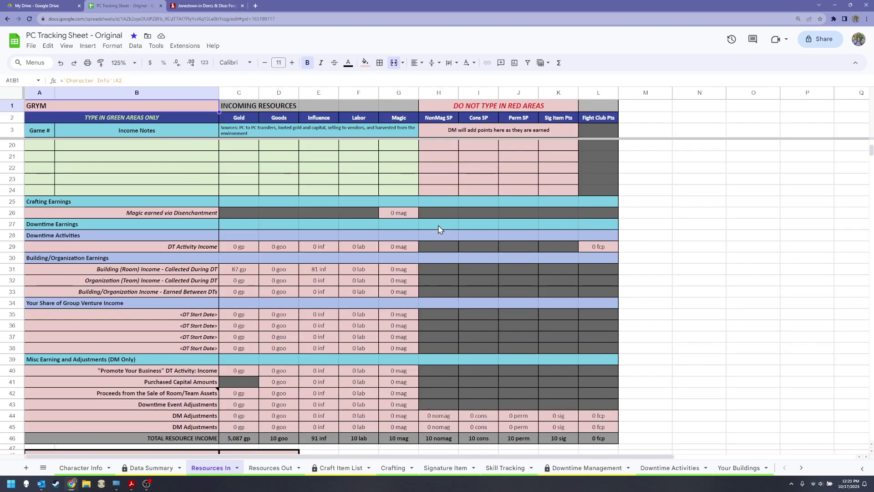